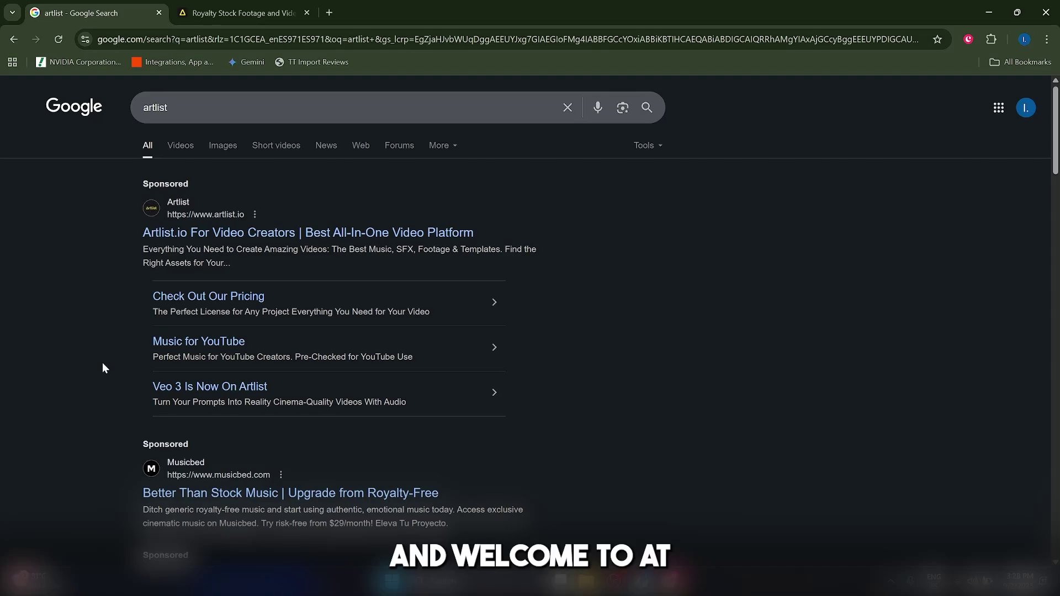
Scroll the Google results for 'artlist' and open 'Artlist: Powerful Digital Assets & Tools for Video Creators'.
scroll(90, 390, "down", 1)
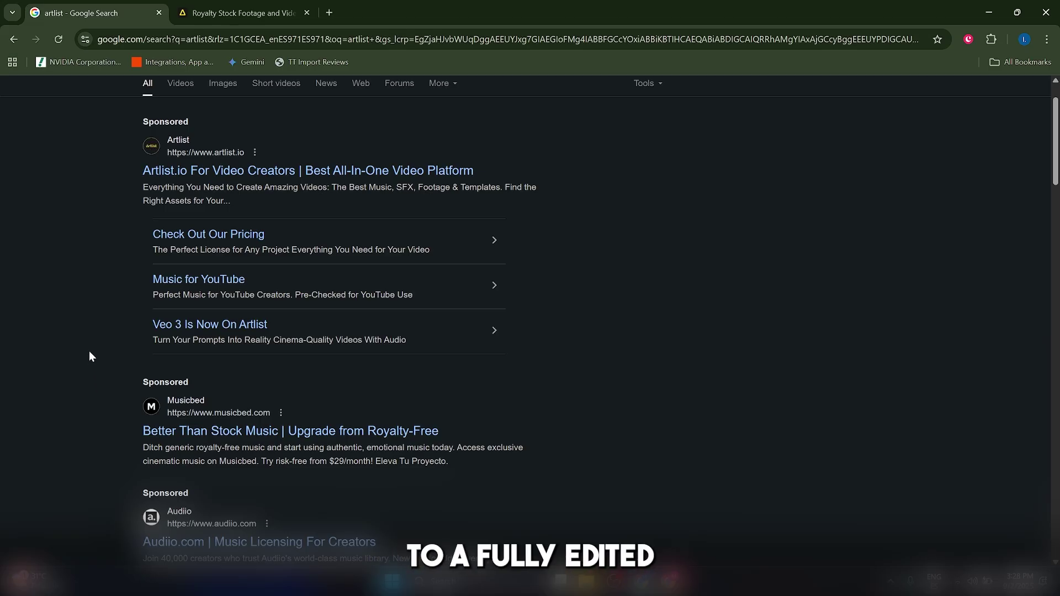
scroll(91, 356, "down", 1)
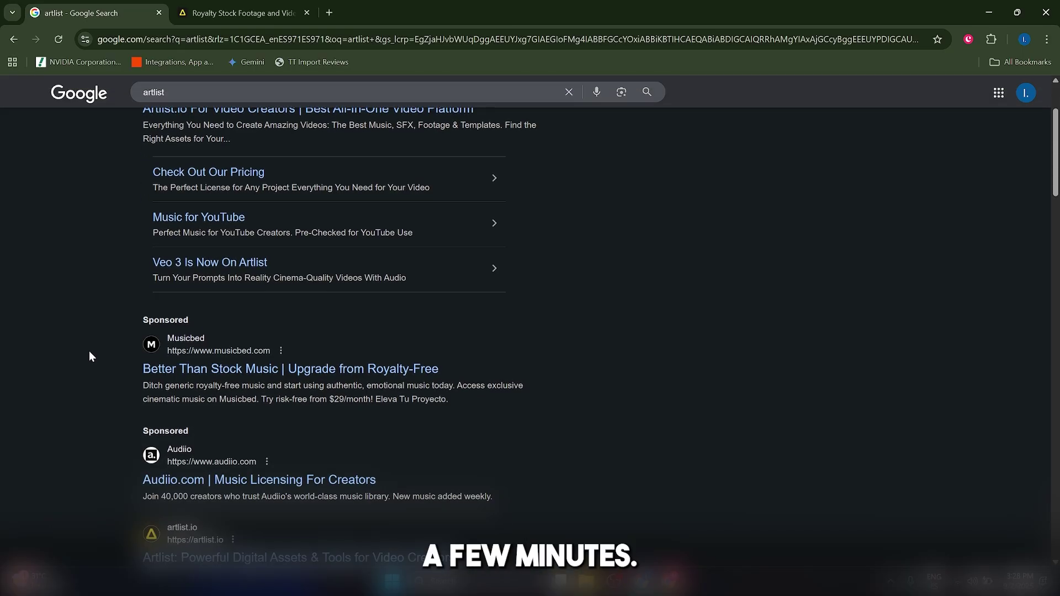
scroll(90, 353, "down", 4)
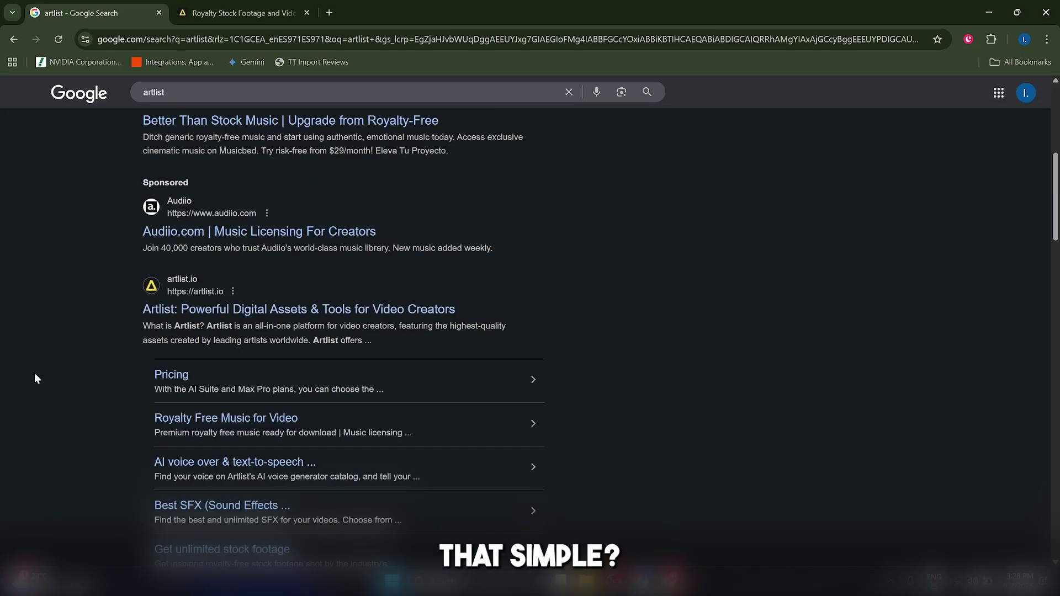
left_click(169, 309)
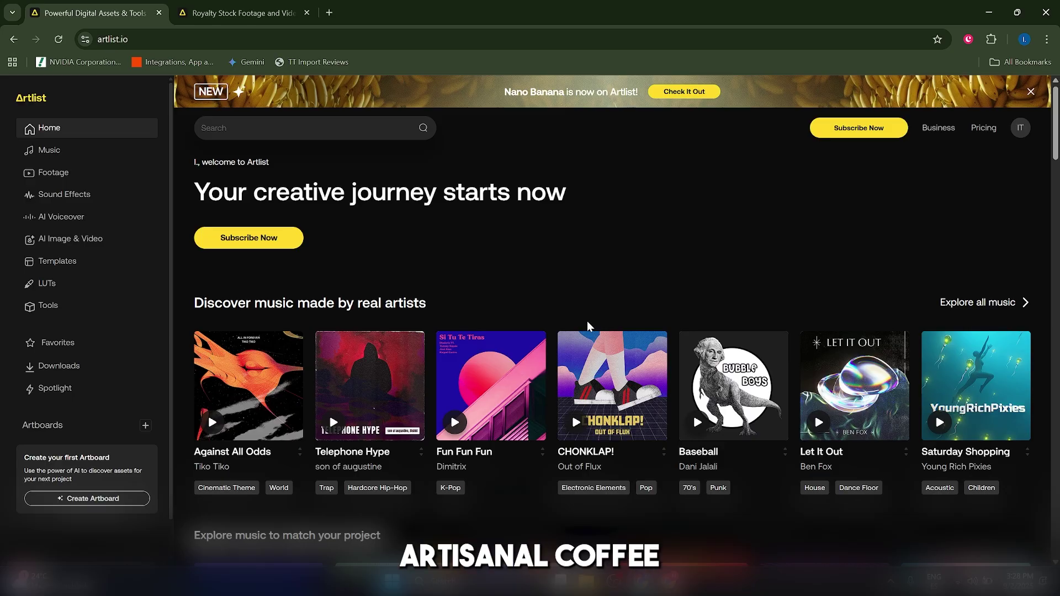
Scroll up and down the Artlist home page to look it over.
scroll(587, 322, "down", 2)
scroll(587, 323, "up", 2)
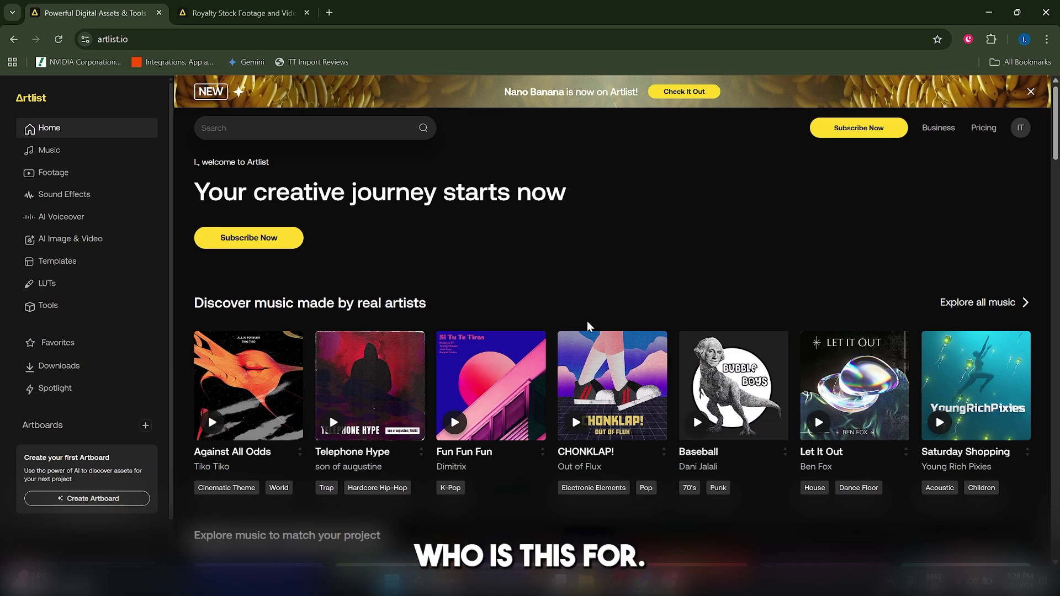
scroll(587, 320, "down", 8)
scroll(607, 358, "up", 8)
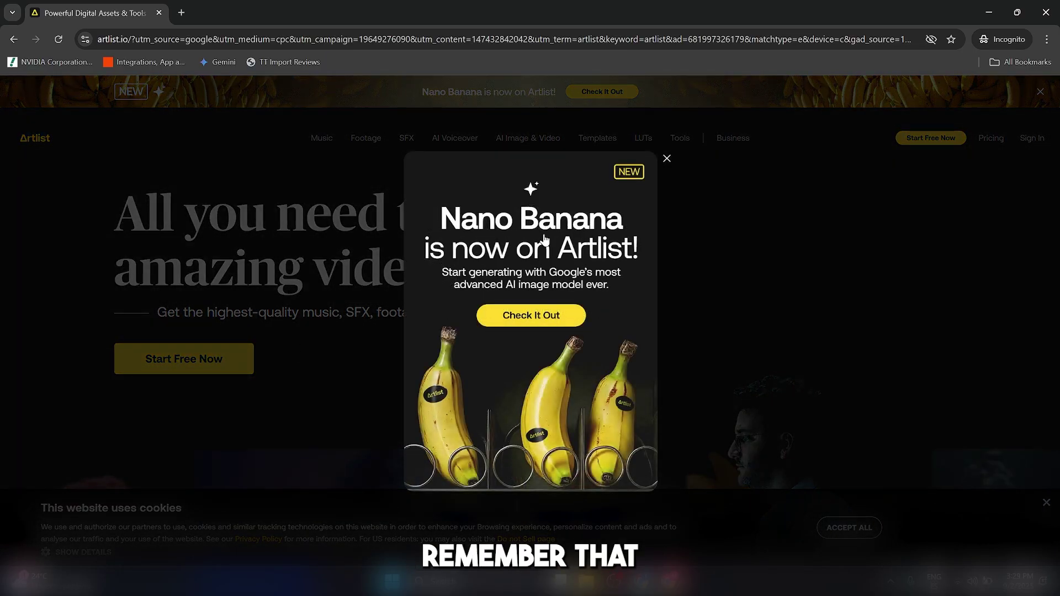
Dismiss the Nano Banana pop-up and cookie notice, then review the four Pricing plans.
left_click(667, 159)
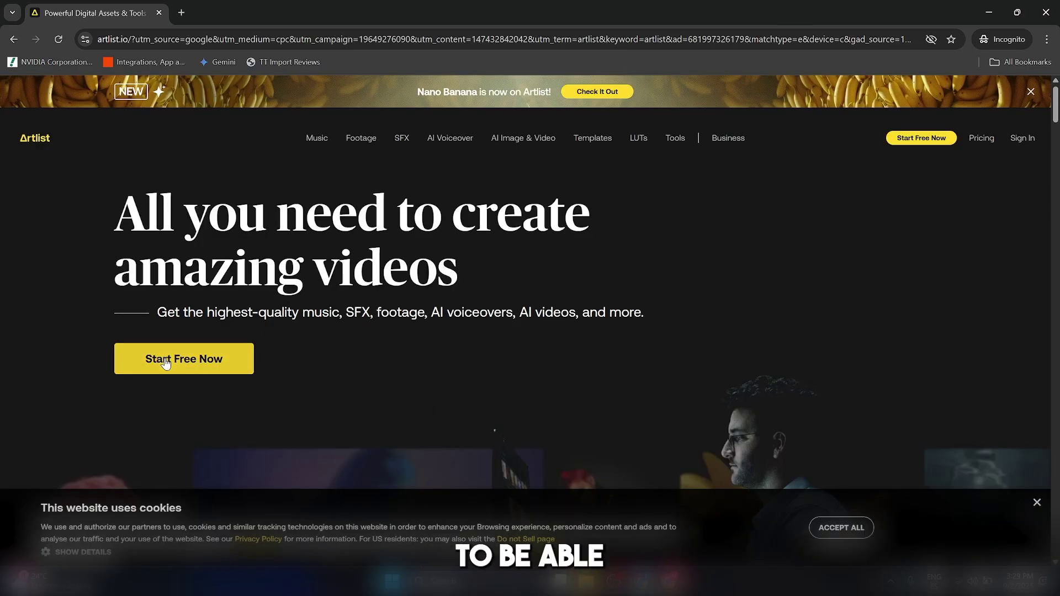
left_click(1037, 504)
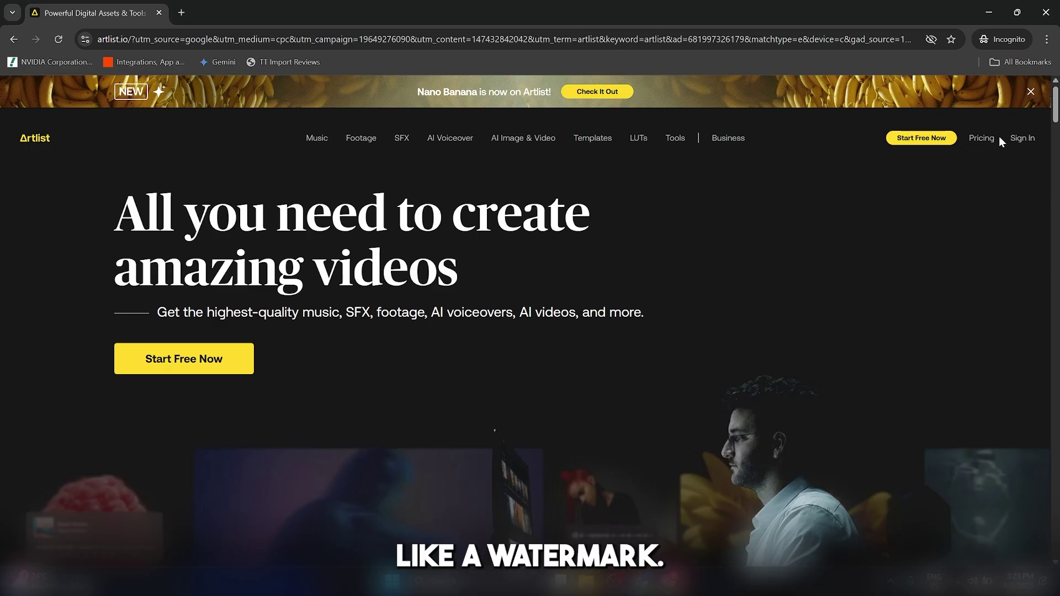
left_click(983, 139)
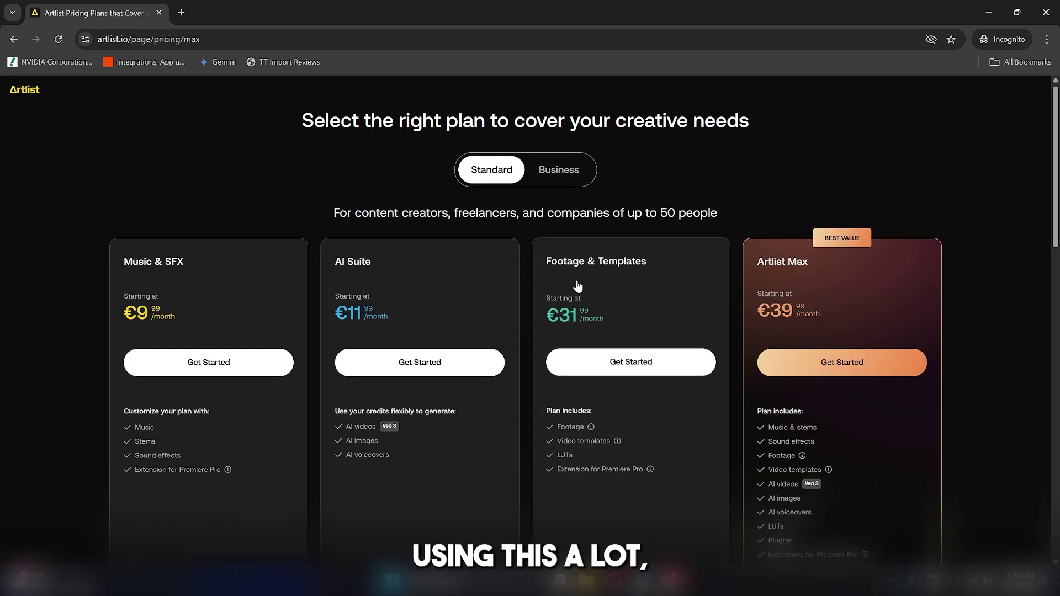
scroll(580, 282, "down", 2)
scroll(662, 293, "up", 2)
scroll(265, 305, "down", 5)
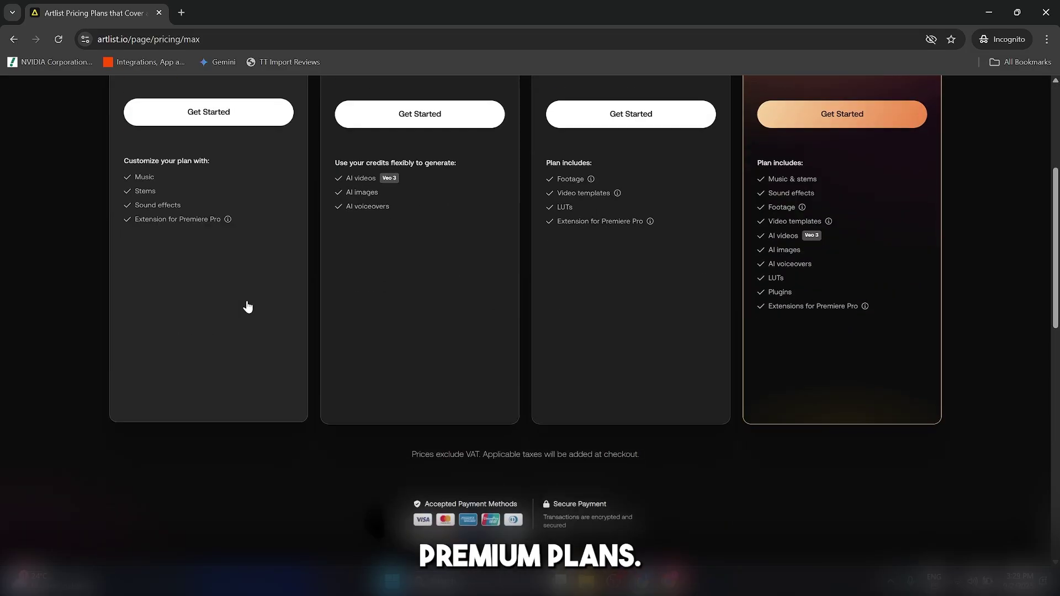
scroll(247, 307, "up", 5)
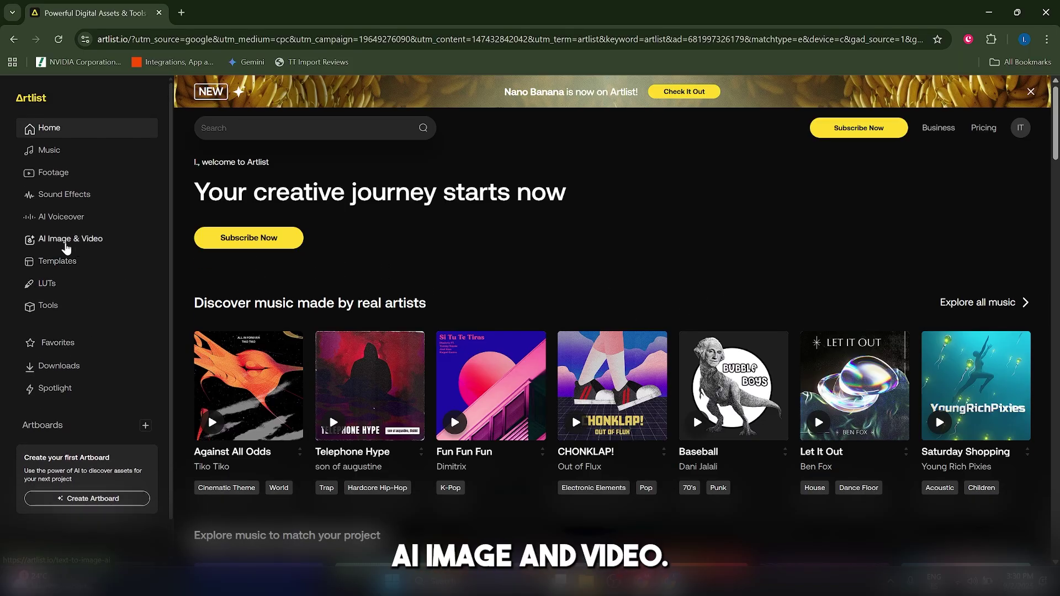
Open AI Image & Video from the sidebar and scroll through the generator page.
left_click(66, 248)
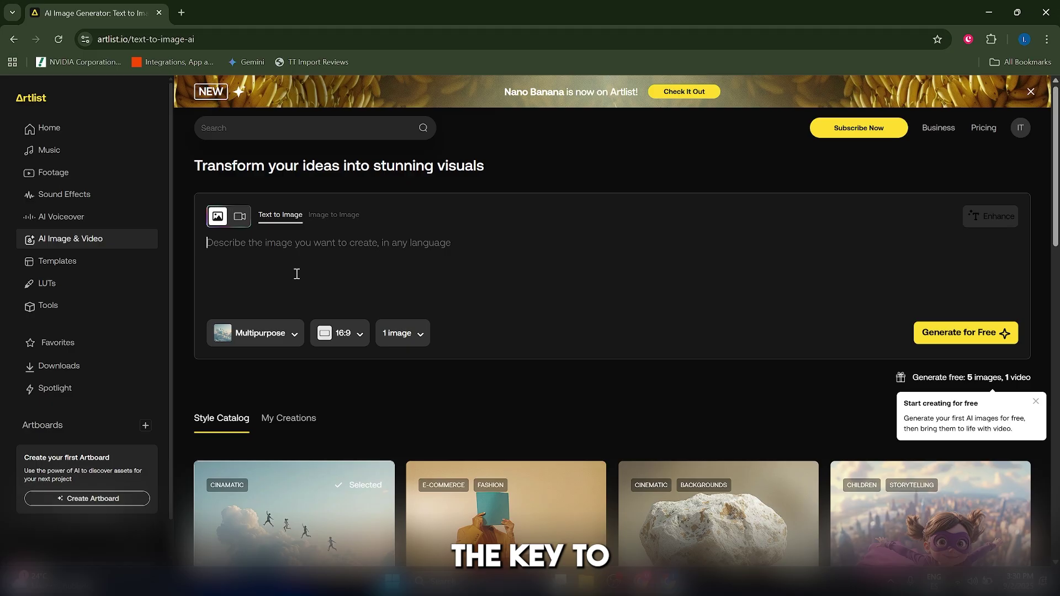
scroll(458, 318, "down", 1)
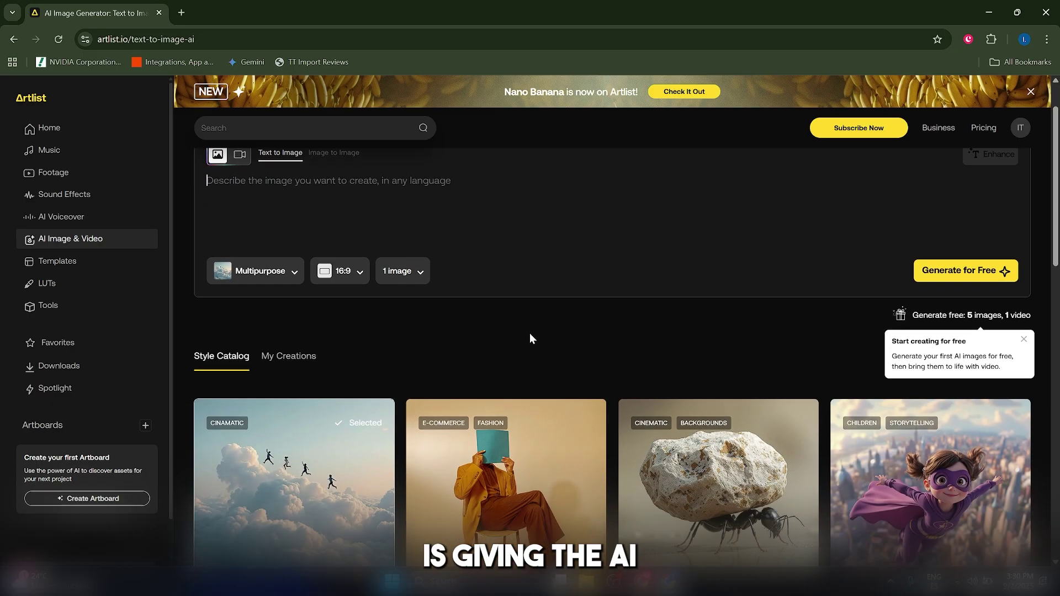
scroll(529, 333, "down", 1)
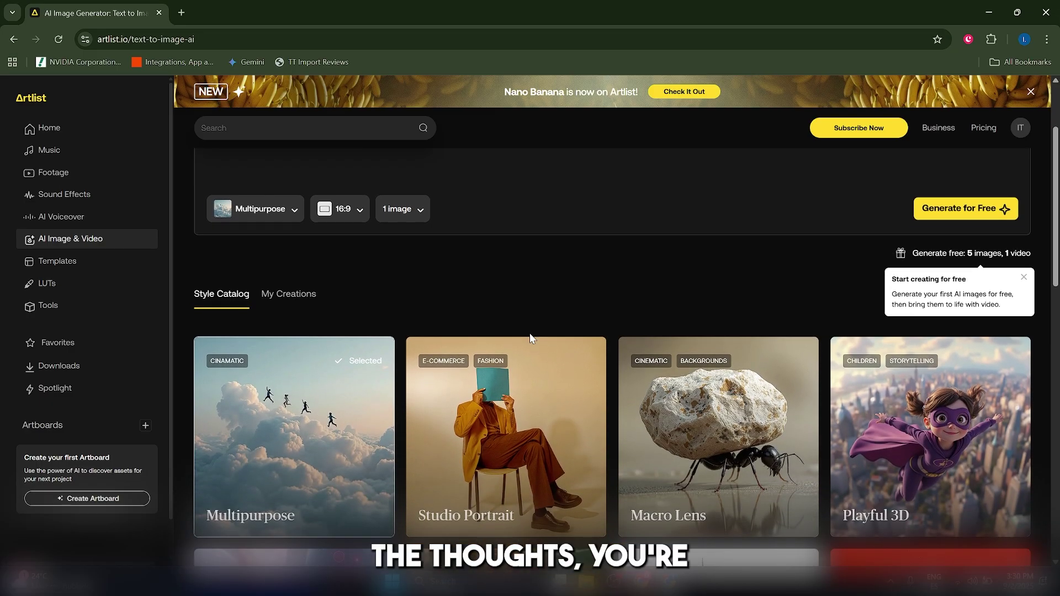
scroll(530, 341, "up", 1)
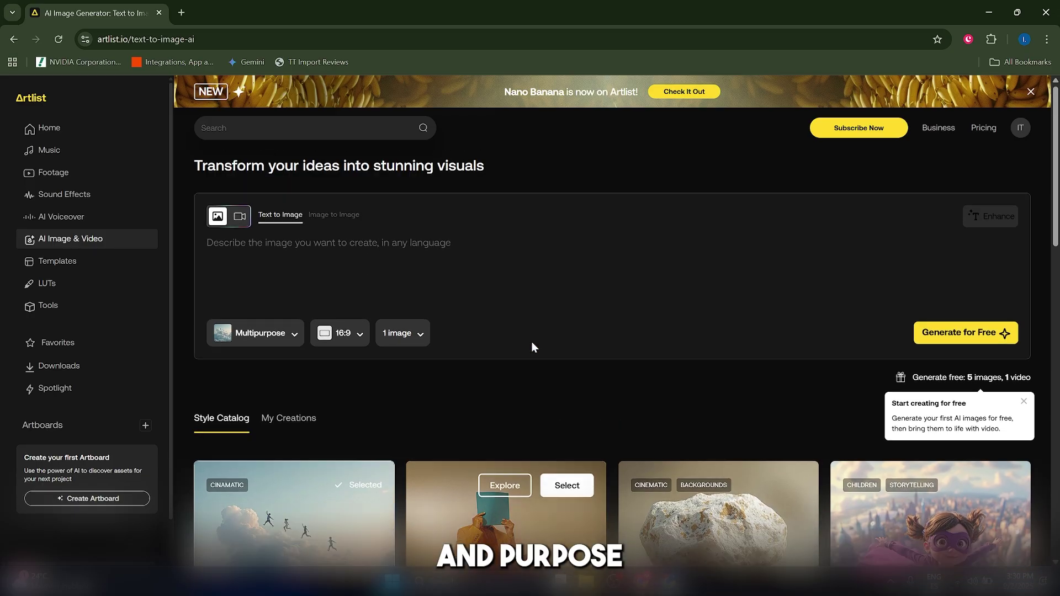
scroll(531, 343, "up", 1)
scroll(773, 373, "down", 2)
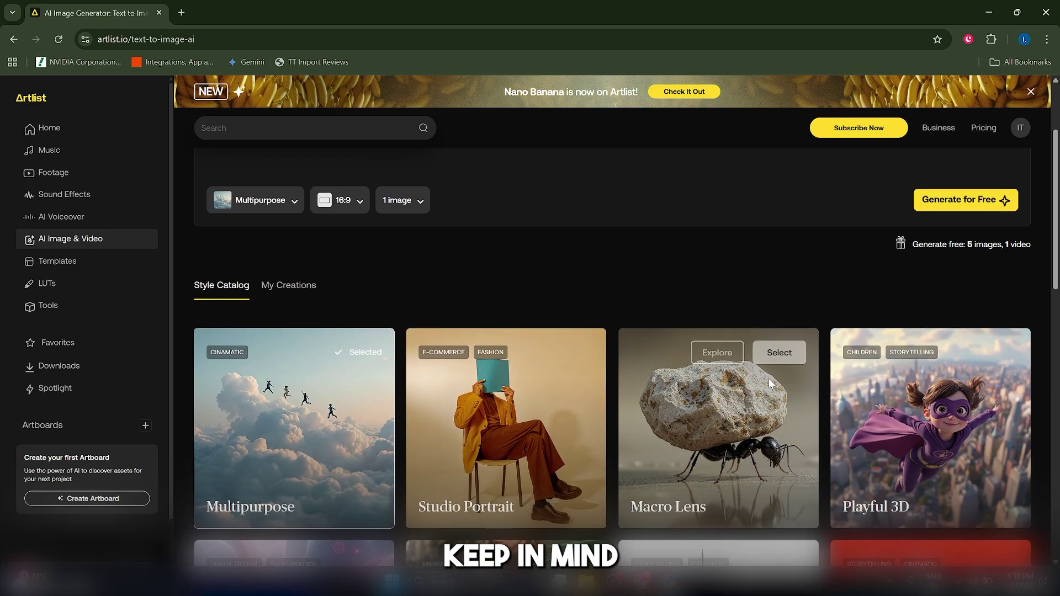
scroll(786, 381, "up", 2)
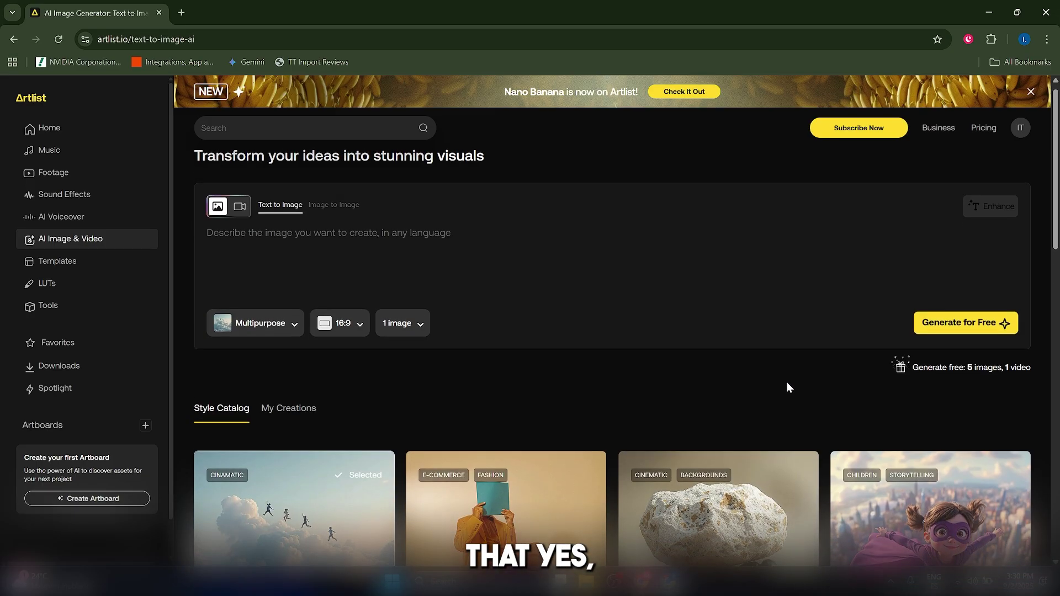
Highlight the free allowance of 5 images and 1 video, then dismiss the subscription prompt.
double_click(987, 368)
double_click(1025, 368)
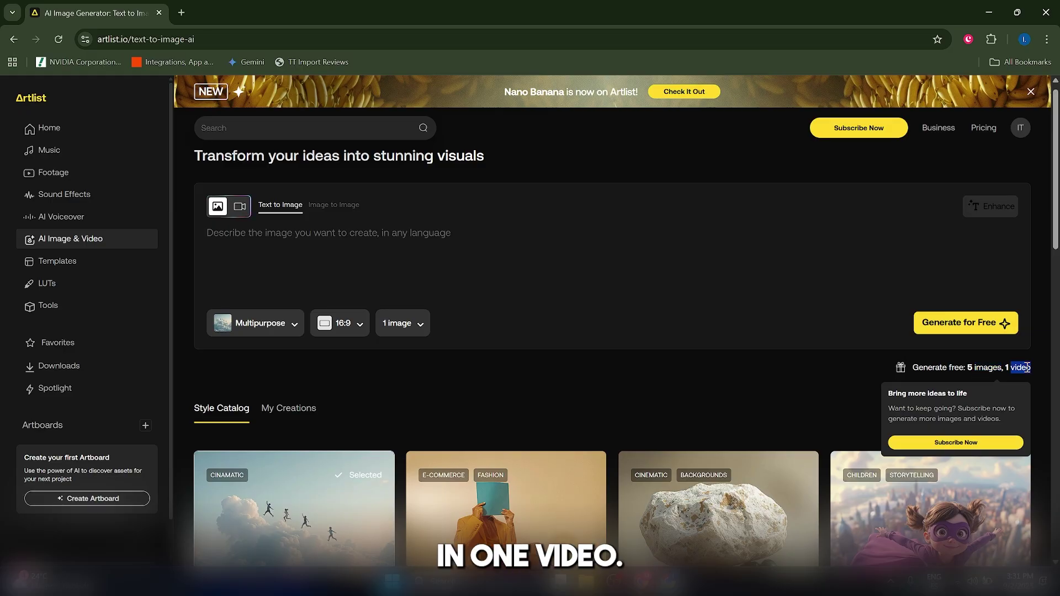
left_click(847, 399)
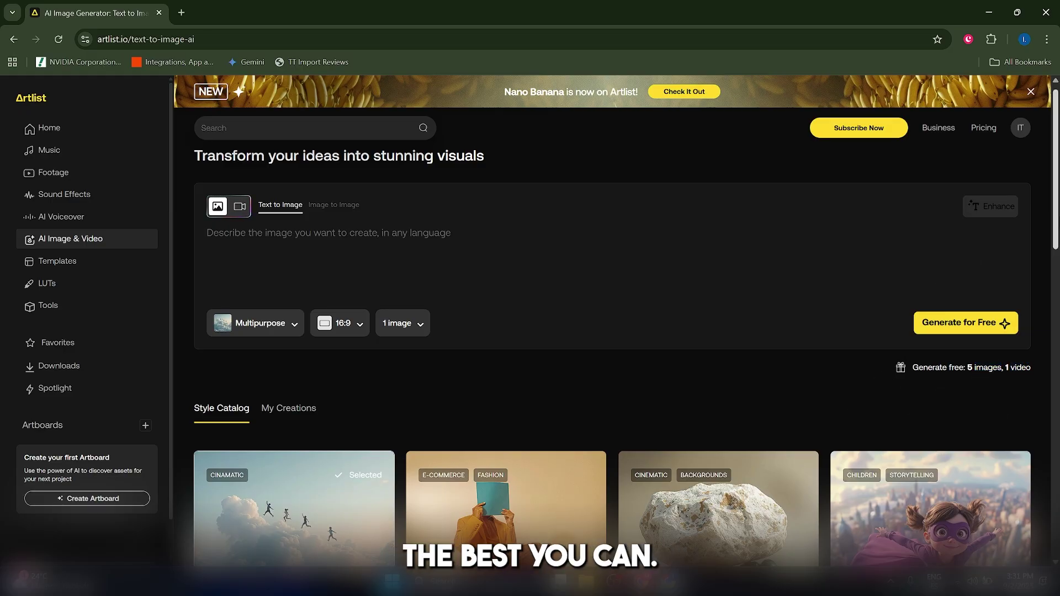
scroll(607, 367, "down", 5)
scroll(386, 331, "up", 2)
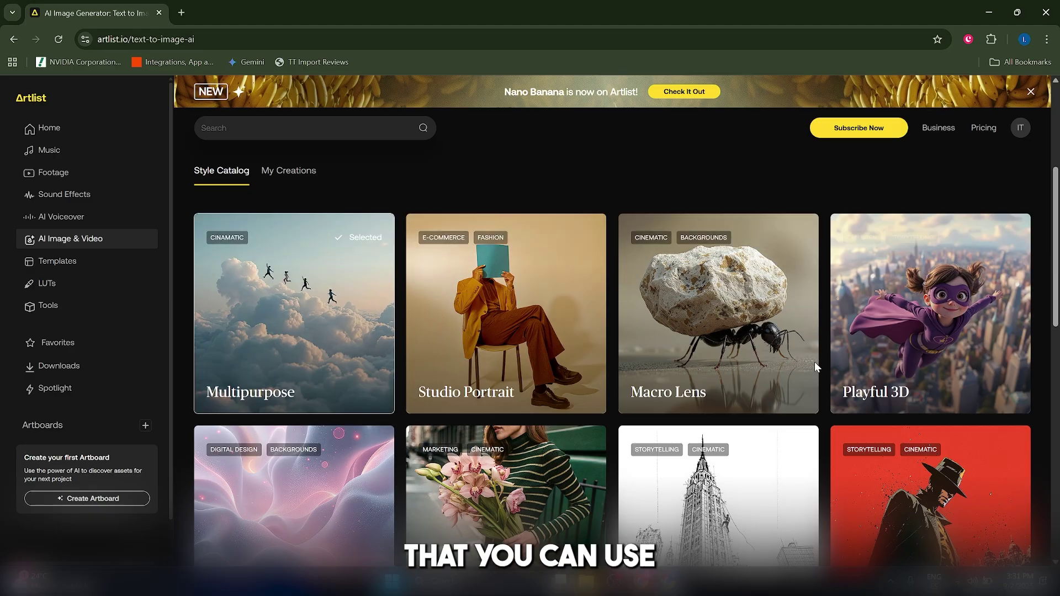
mouse_move(747, 343)
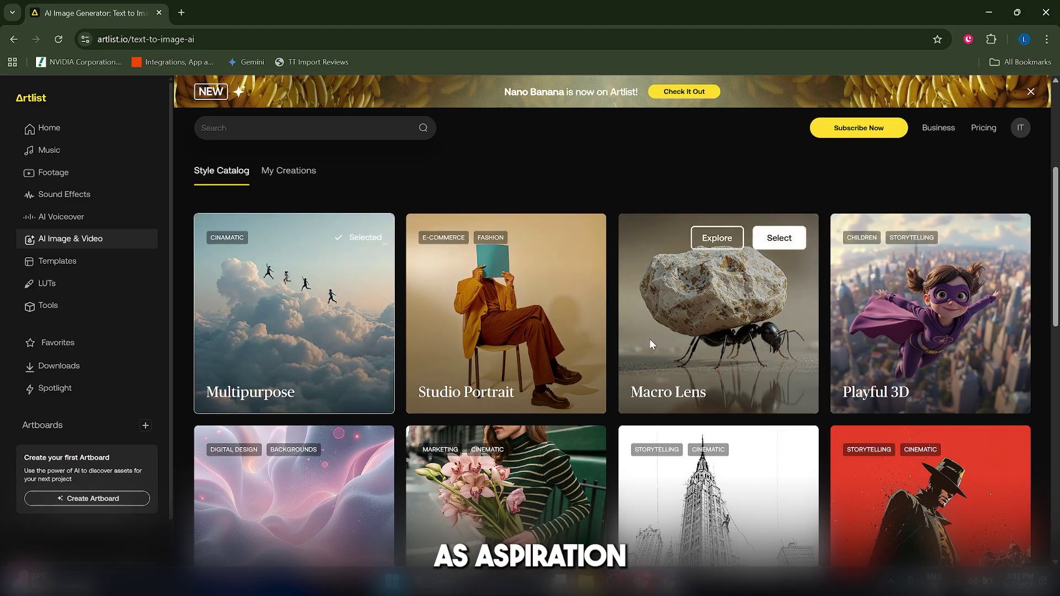
scroll(743, 411, "down", 2)
mouse_move(928, 398)
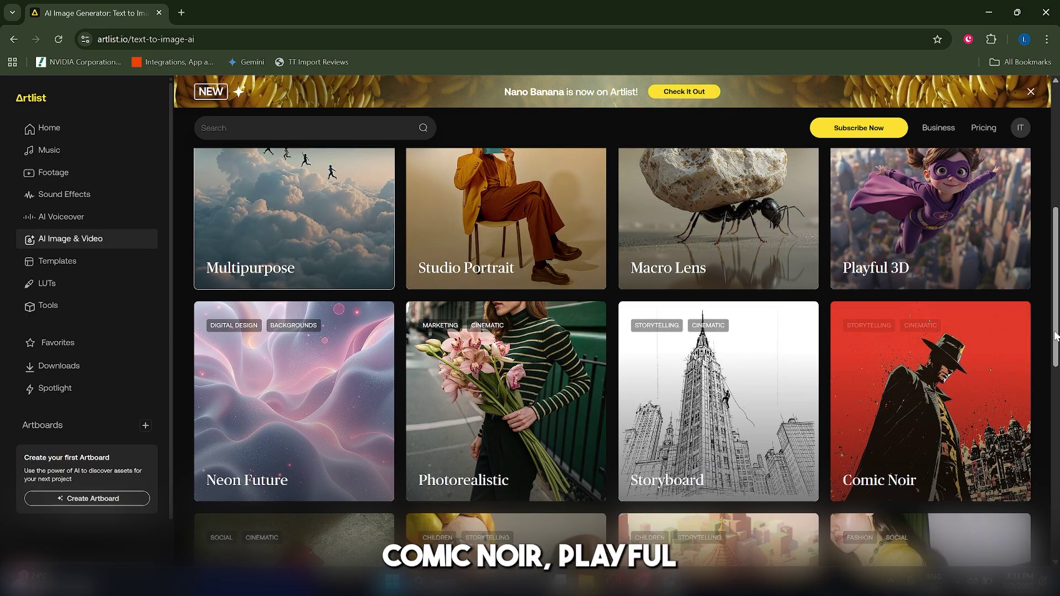
scroll(508, 386, "down", 3)
mouse_move(466, 427)
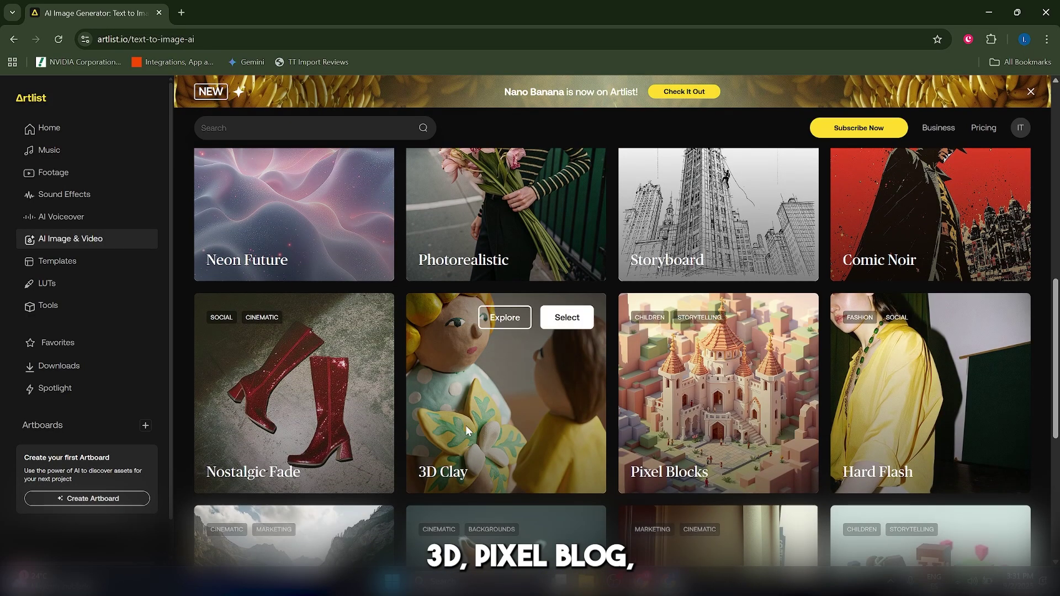
scroll(909, 393, "down", 3)
scroll(920, 394, "up", 3)
scroll(656, 413, "down", 3)
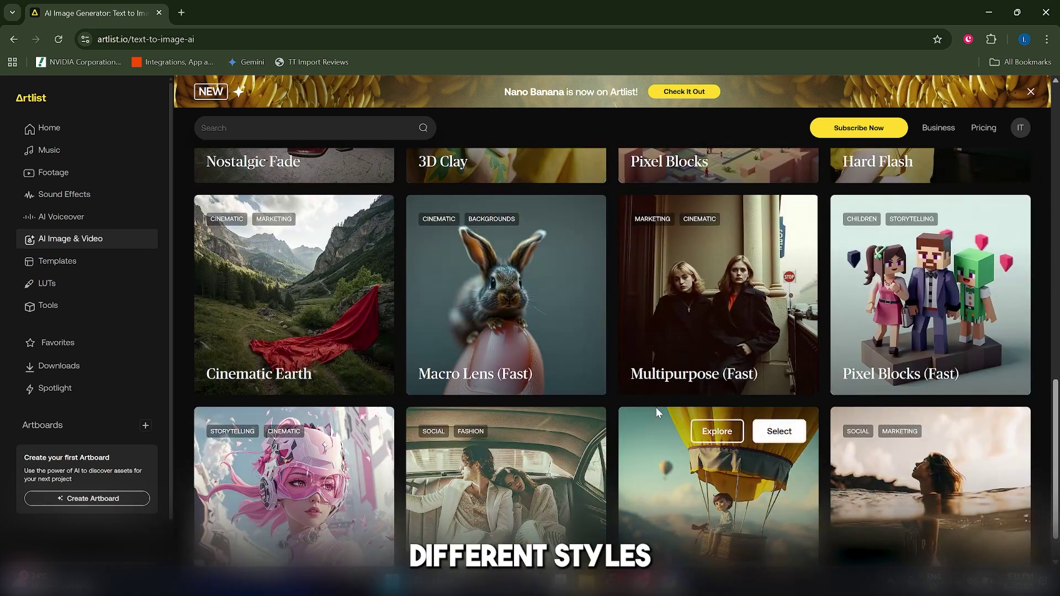
scroll(657, 413, "down", 1)
mouse_move(332, 476)
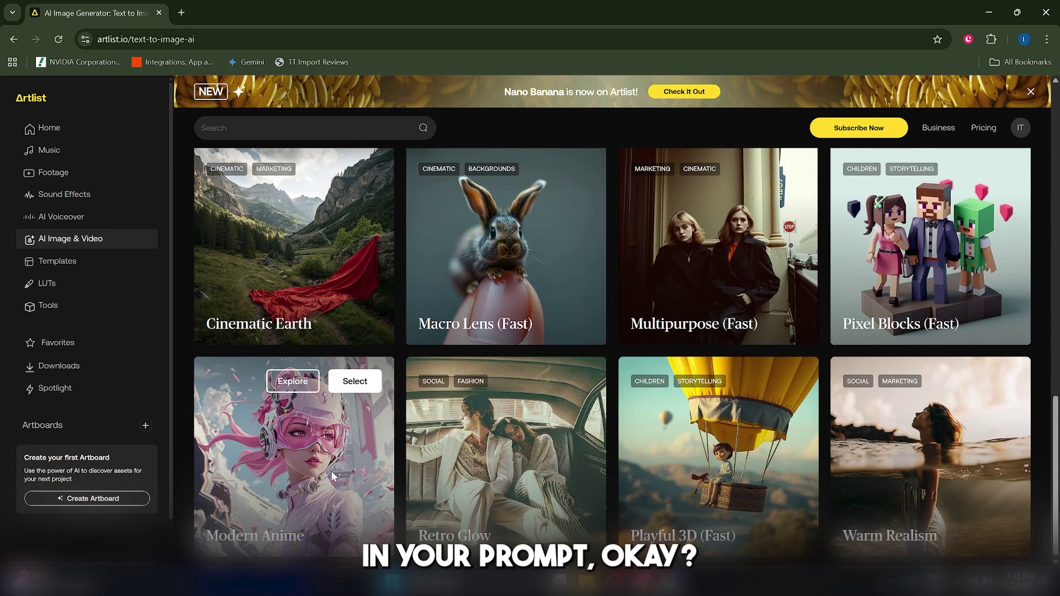
scroll(820, 452, "up", 10)
scroll(821, 451, "up", 1)
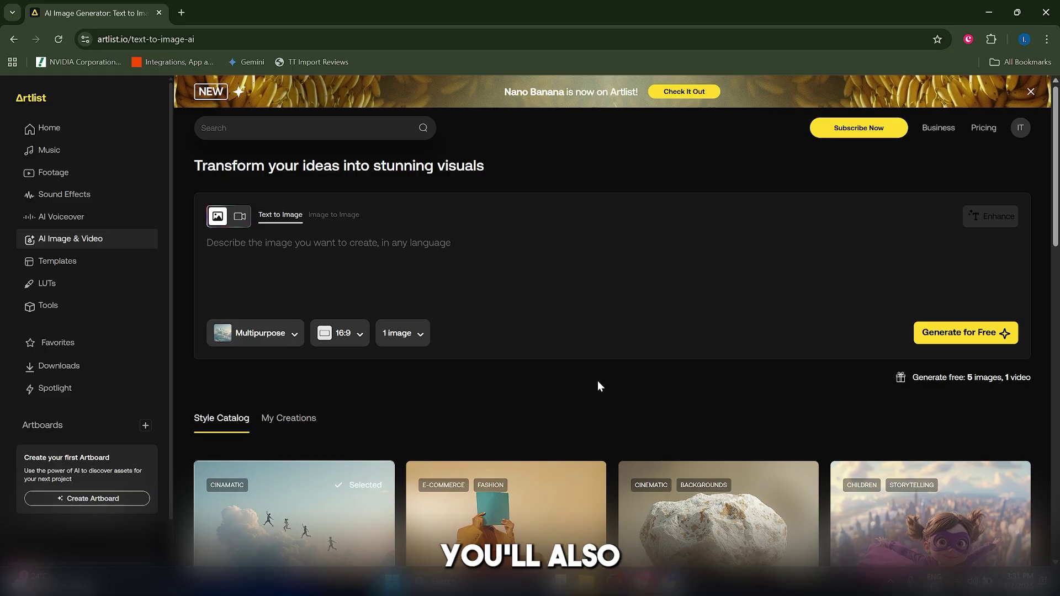
View My Creations, then the Style Catalog, and toggle between video and image modes.
left_click(307, 421)
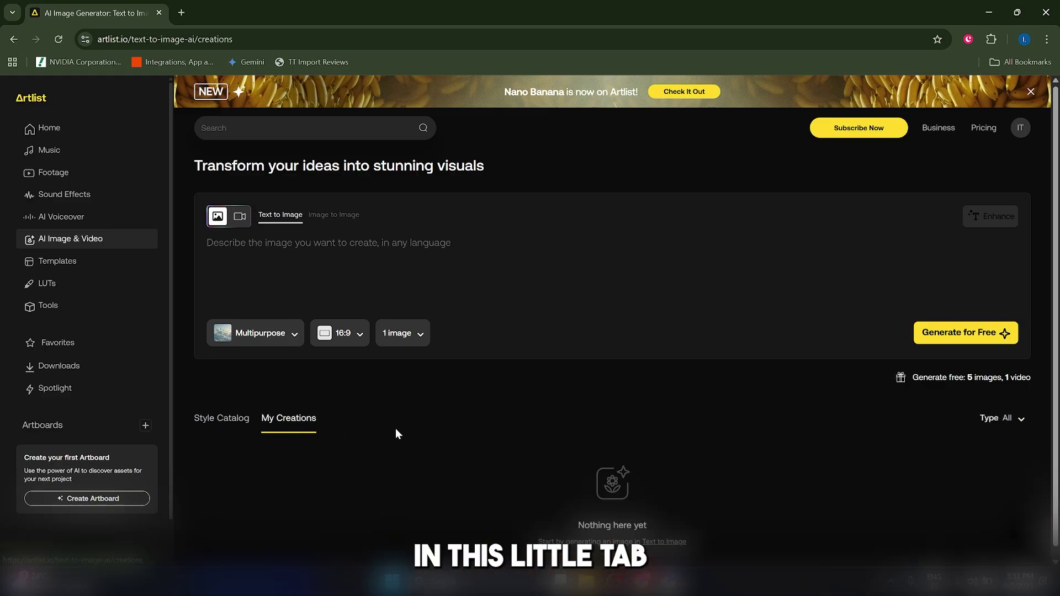
scroll(395, 429, "down", 1)
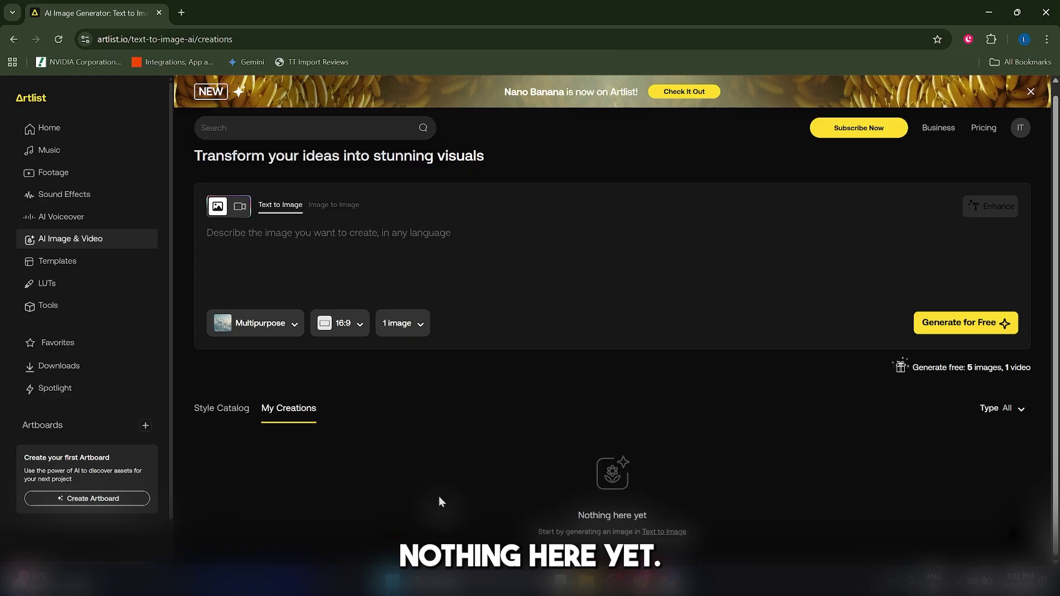
left_click(221, 422)
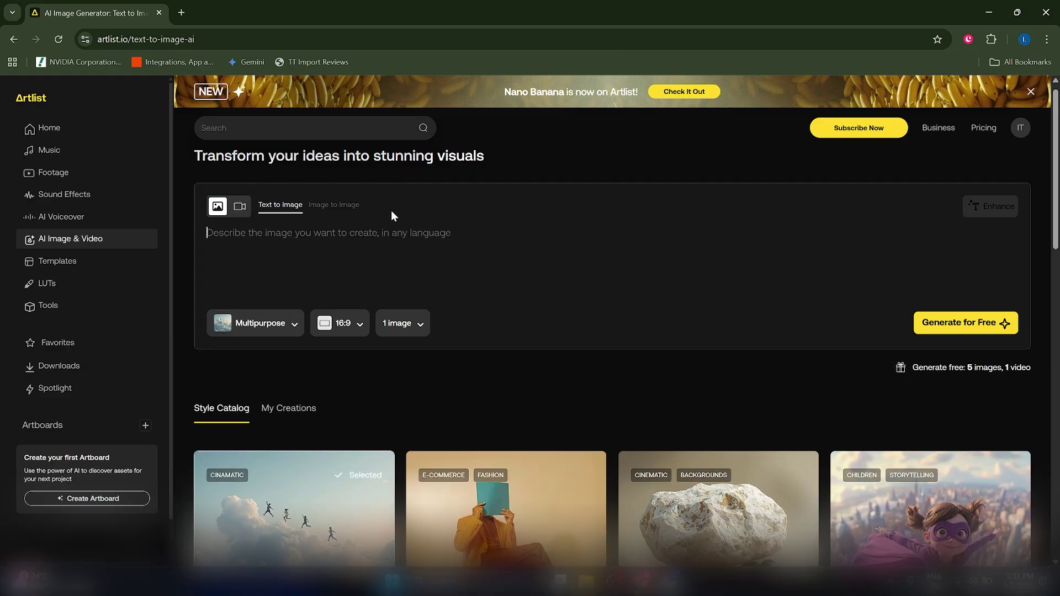
left_click(238, 217)
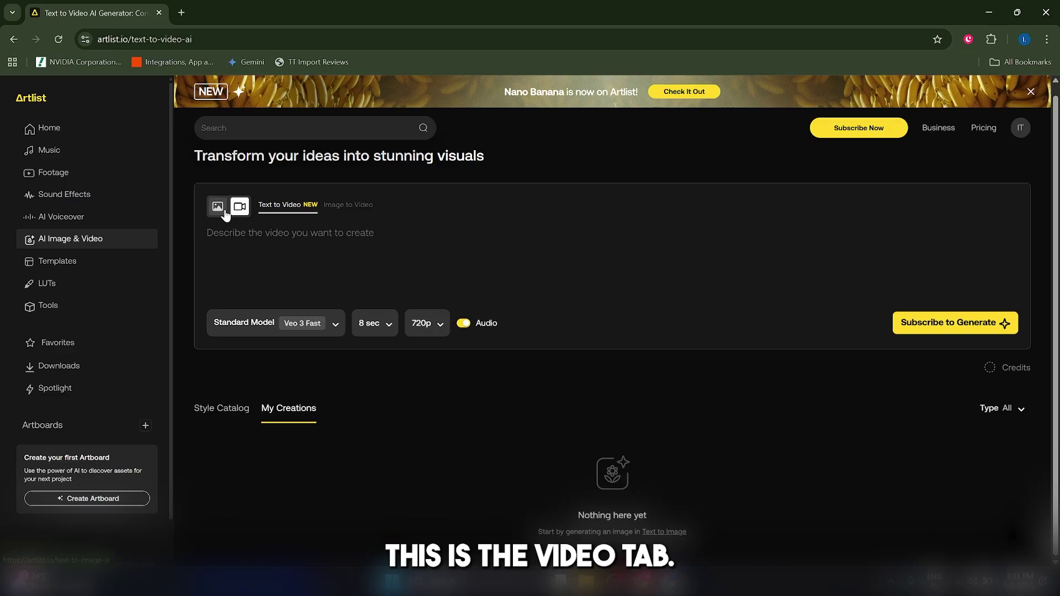
left_click(218, 209)
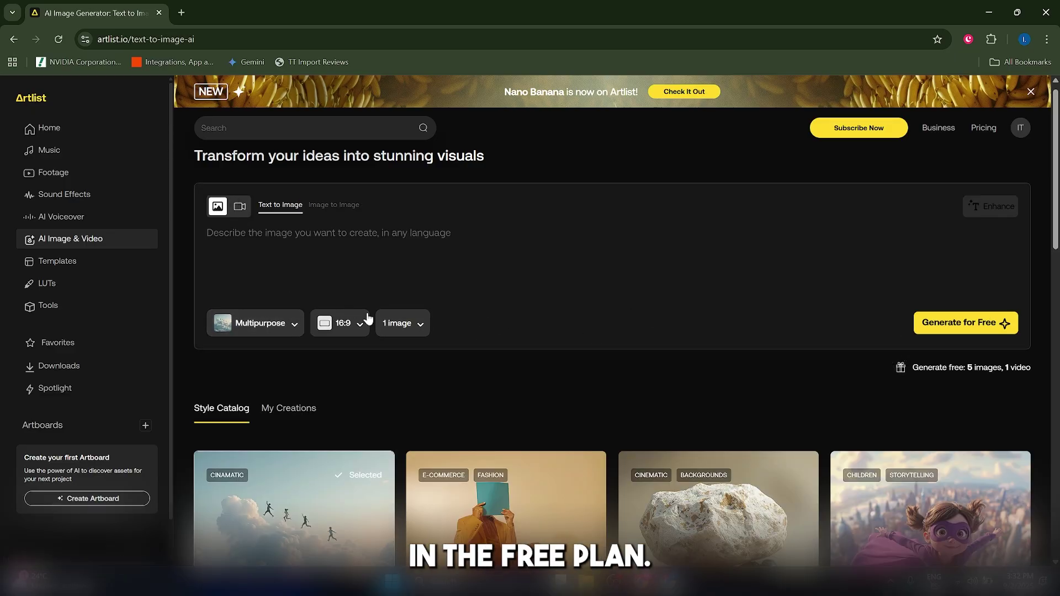
Inspect the image count, aspect ratio and style options, keeping 1 image, 16:9 and Multipurpose.
left_click(416, 322)
left_click(362, 336)
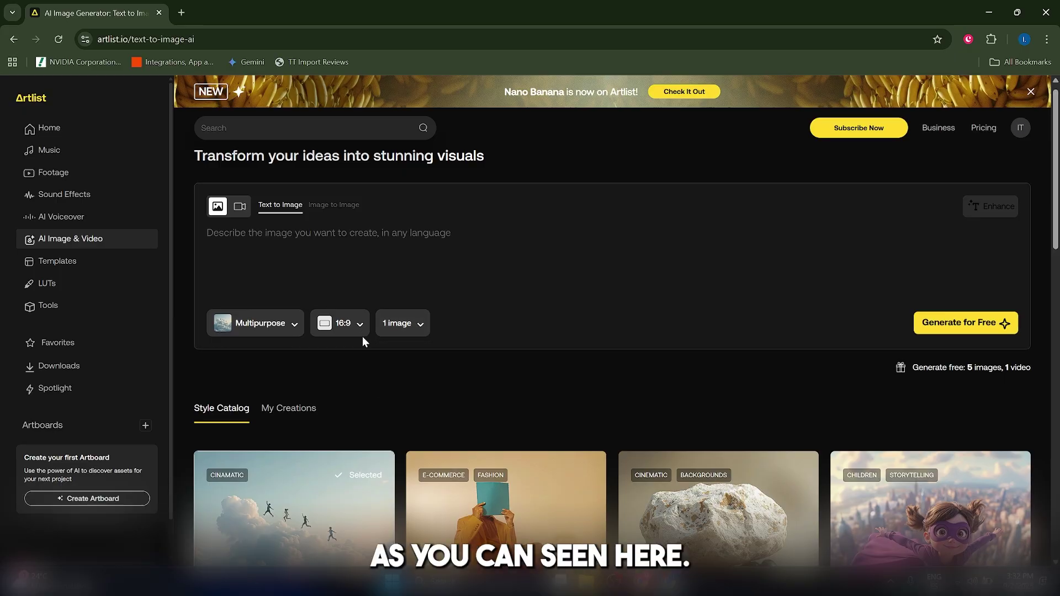
left_click(348, 328)
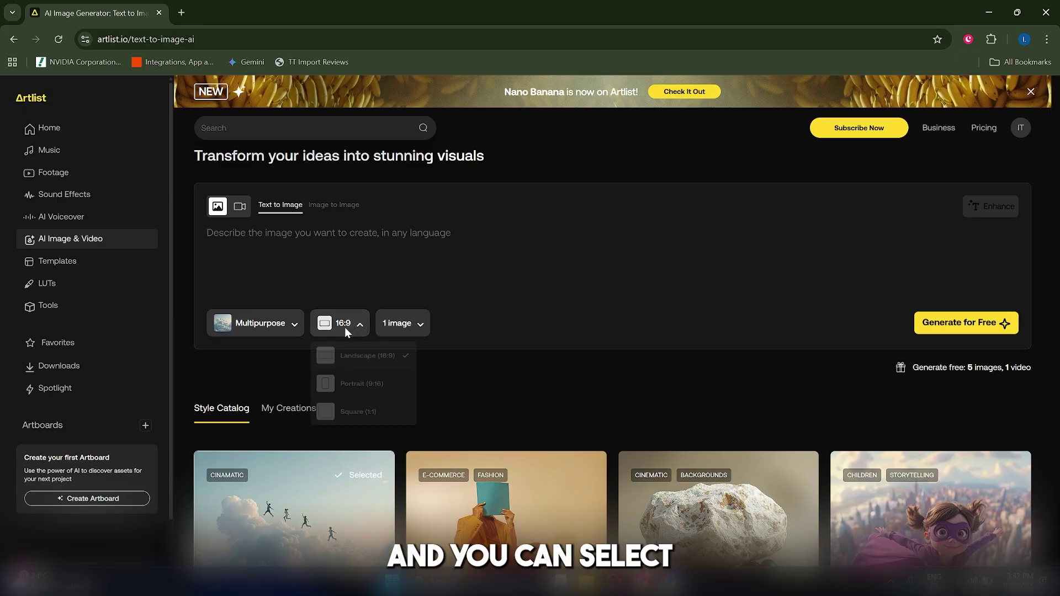
left_click(266, 325)
left_click(274, 217)
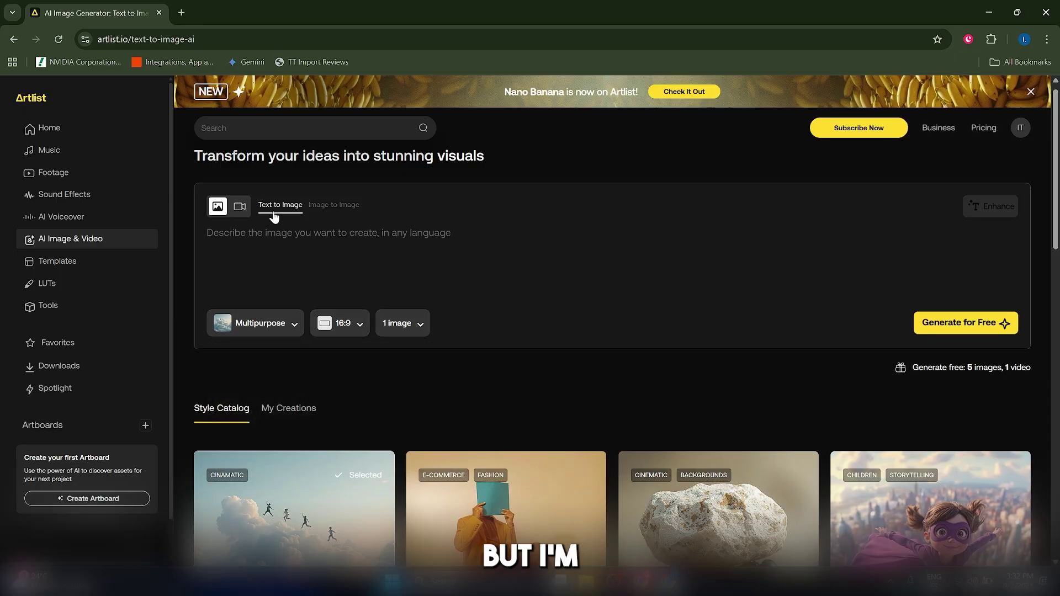
Switch to Text to Video, paste the coffee promo prompt, and highlight 'acoustic soundtrack'.
left_click(239, 208)
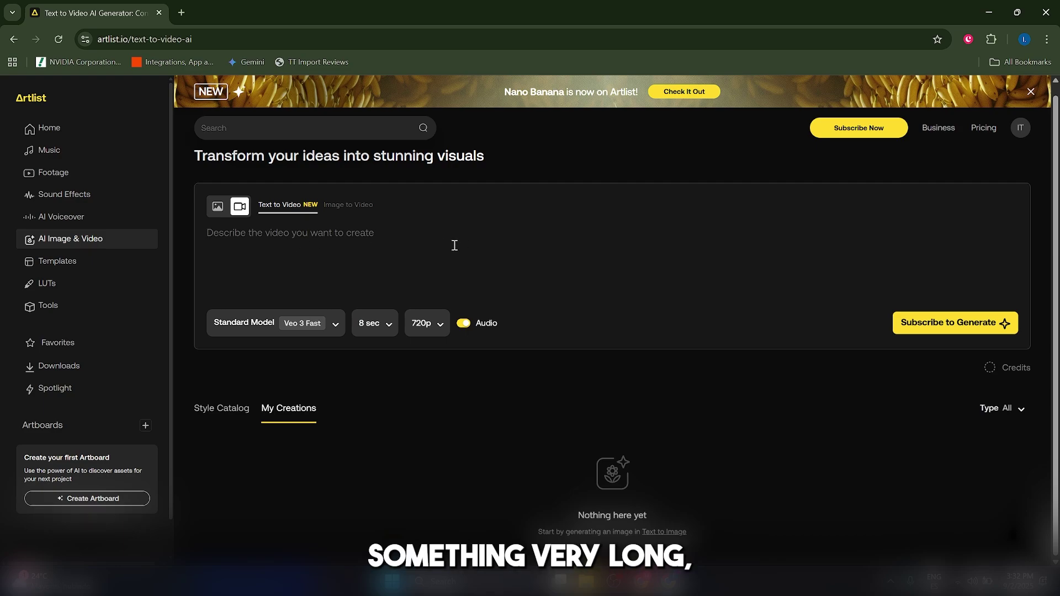
type("Create a short, cinematic promo video for a new artisanal coffee blend. The vibe should be warm, cozy, and inspiring. Show close-ups of coffee beans, the brewing process with a pour-over, and a person happily sipping a cup of coffee in a sunlit kitchen. The video should be about 8 seconds long and have an uplifting, acoustic soundtrack.")
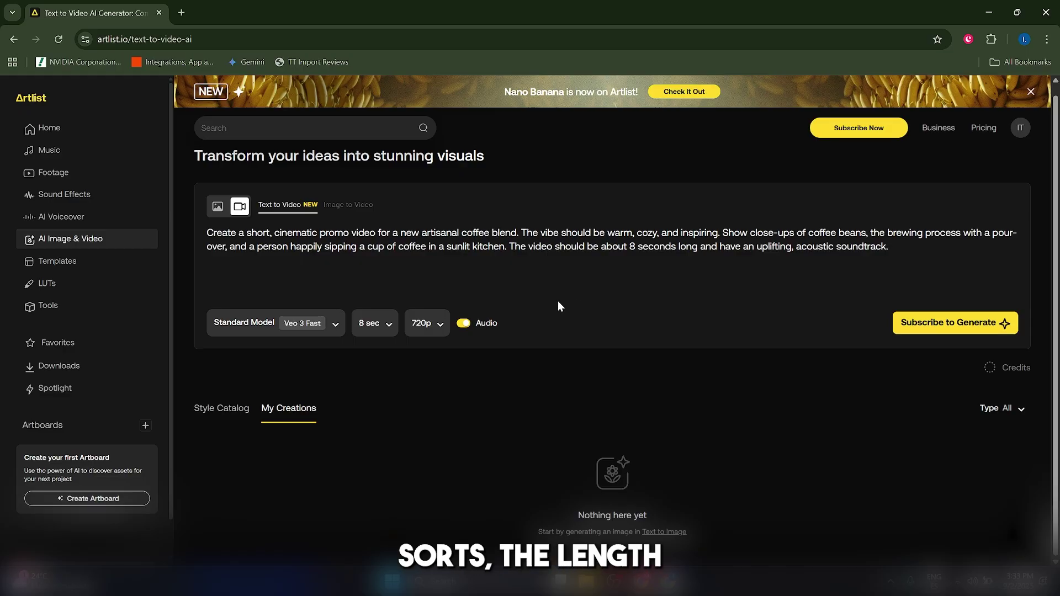
double_click(841, 245)
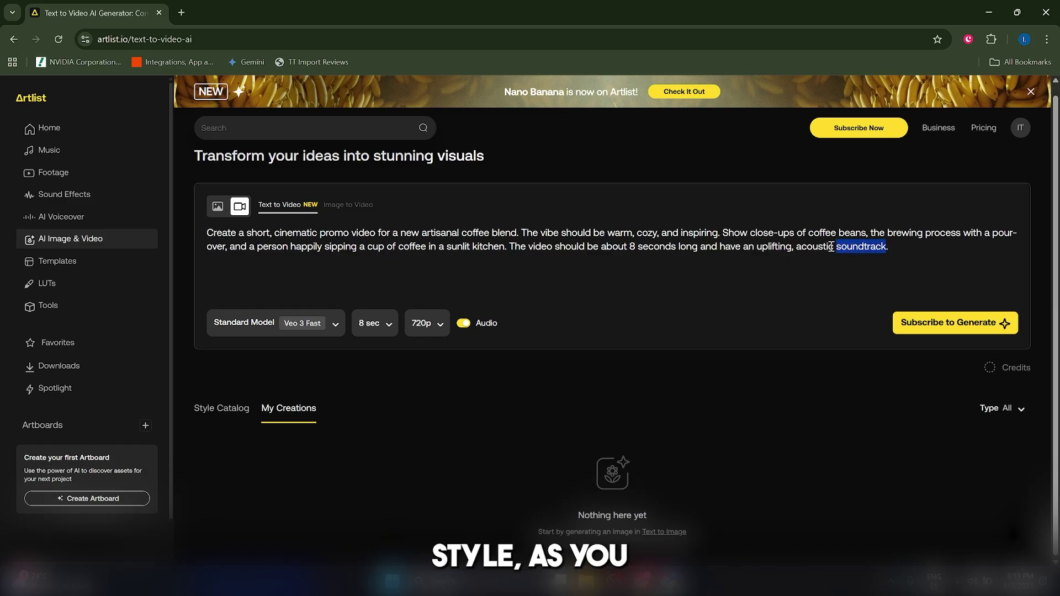
double_click(828, 246)
left_click(786, 246)
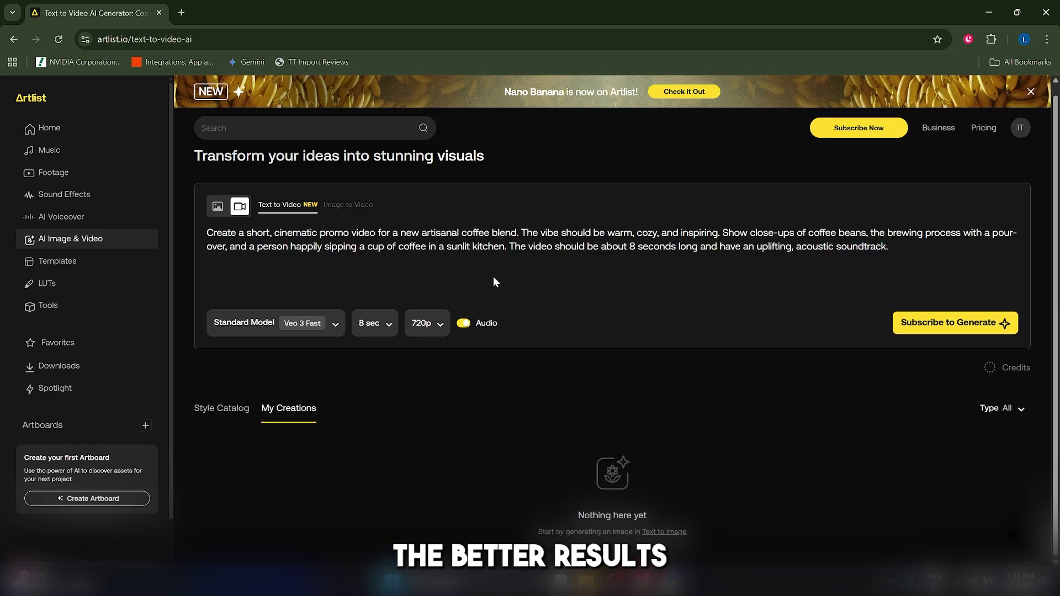
Select the whole coffee prompt several times, leaving its text unchanged.
key("shift+End")
left_click_drag(770, 272, 208, 239)
left_click(208, 239)
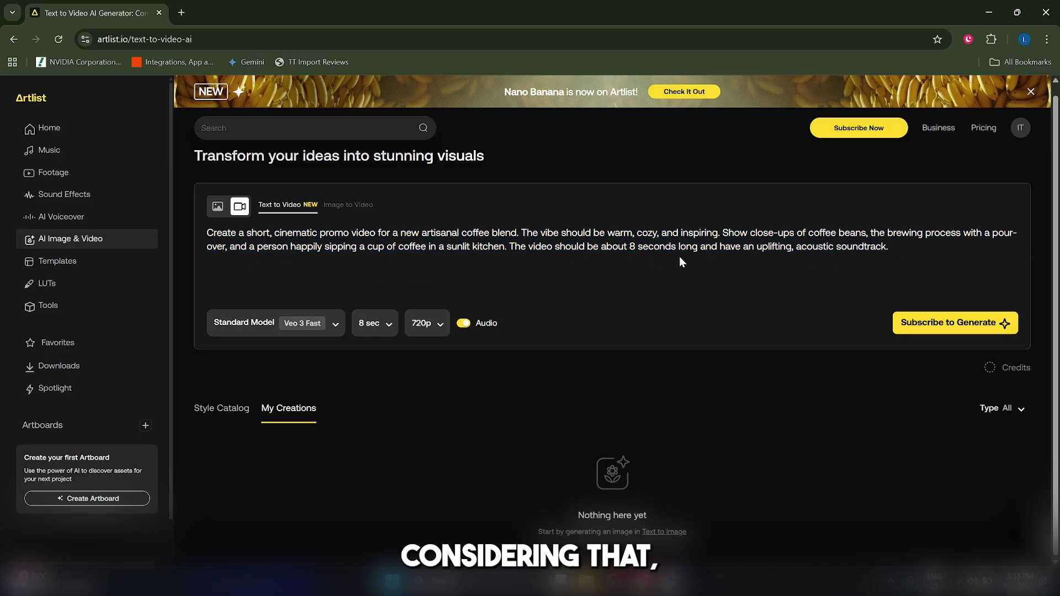
key("ctrl+a")
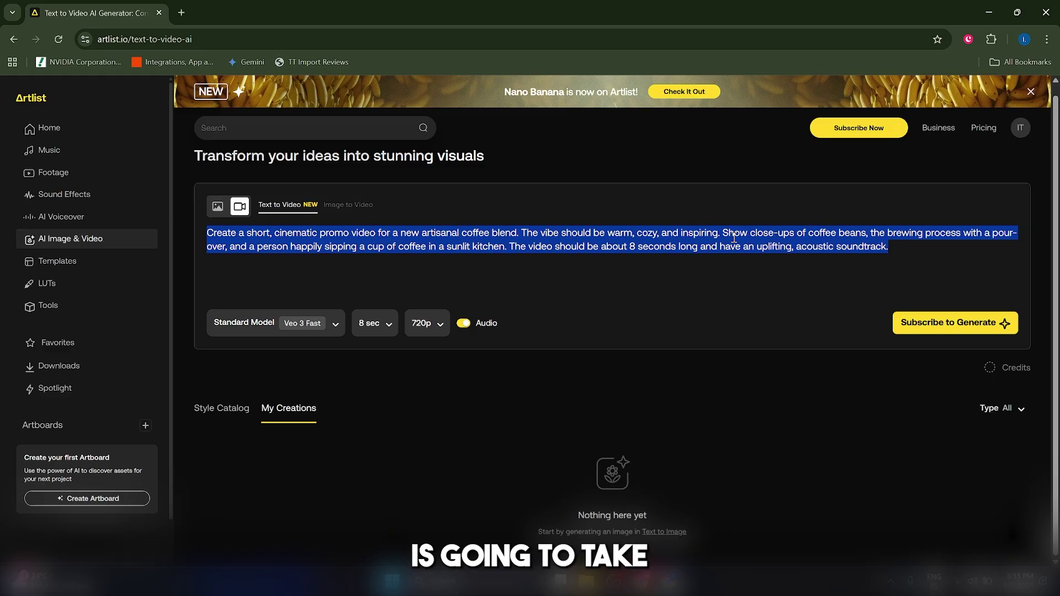
left_click(501, 292)
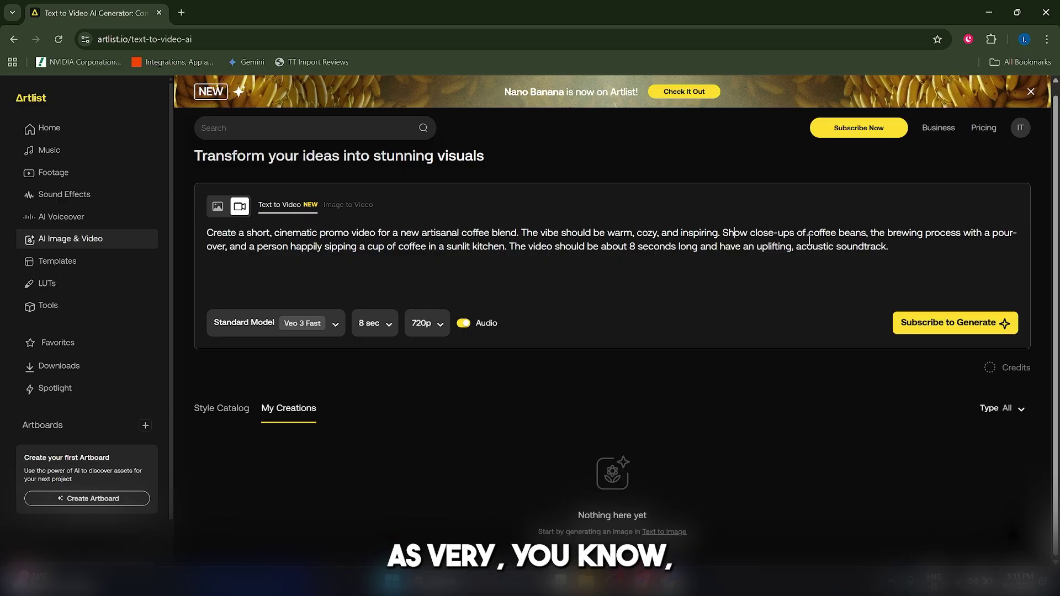
key("ctrl+a")
left_click(785, 246)
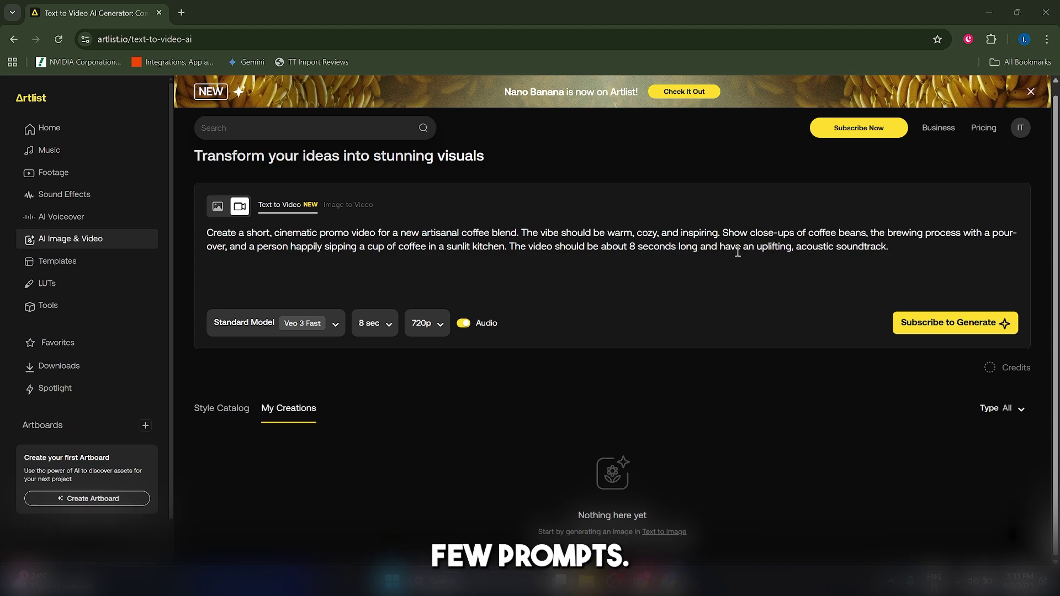
Keep the 8 sec duration, change resolution from 720p to 1080p, and leave audio on.
left_click(366, 328)
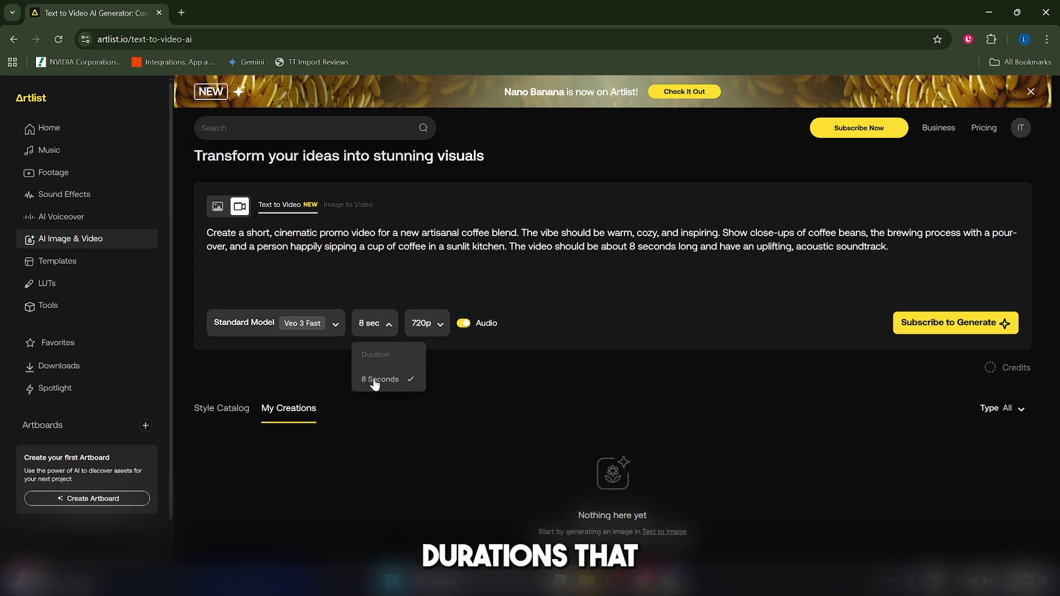
left_click(375, 380)
left_click(375, 331)
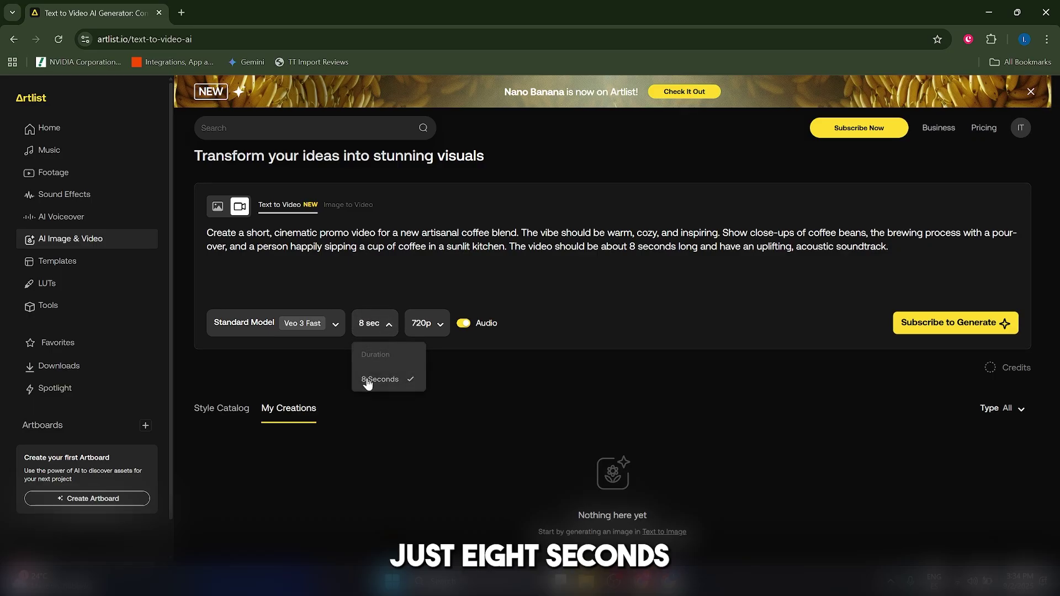
left_click(368, 380)
left_click(418, 330)
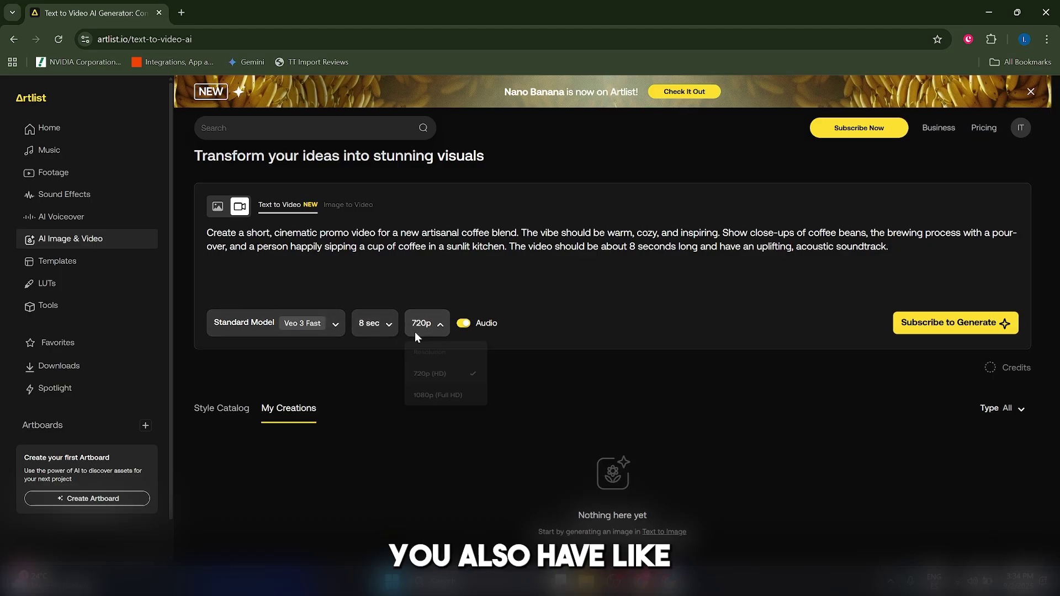
left_click(445, 405)
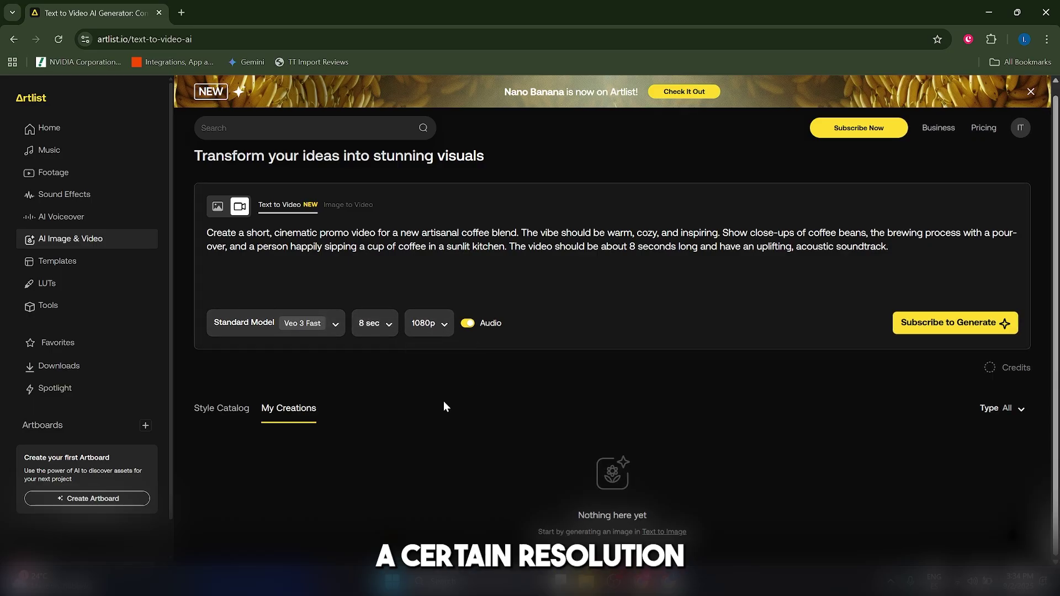
left_click(428, 331)
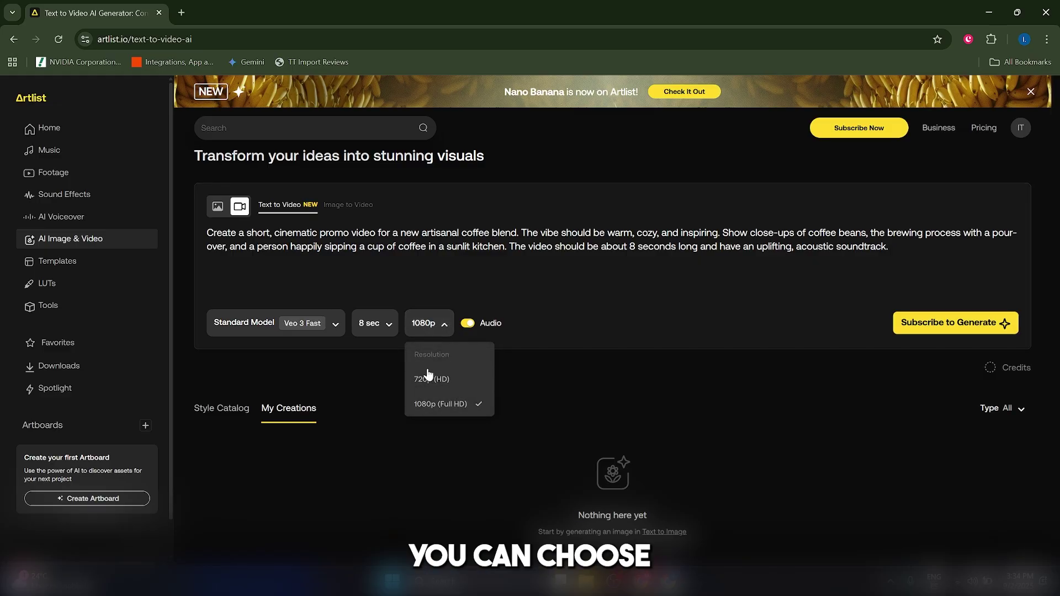
left_click(431, 406)
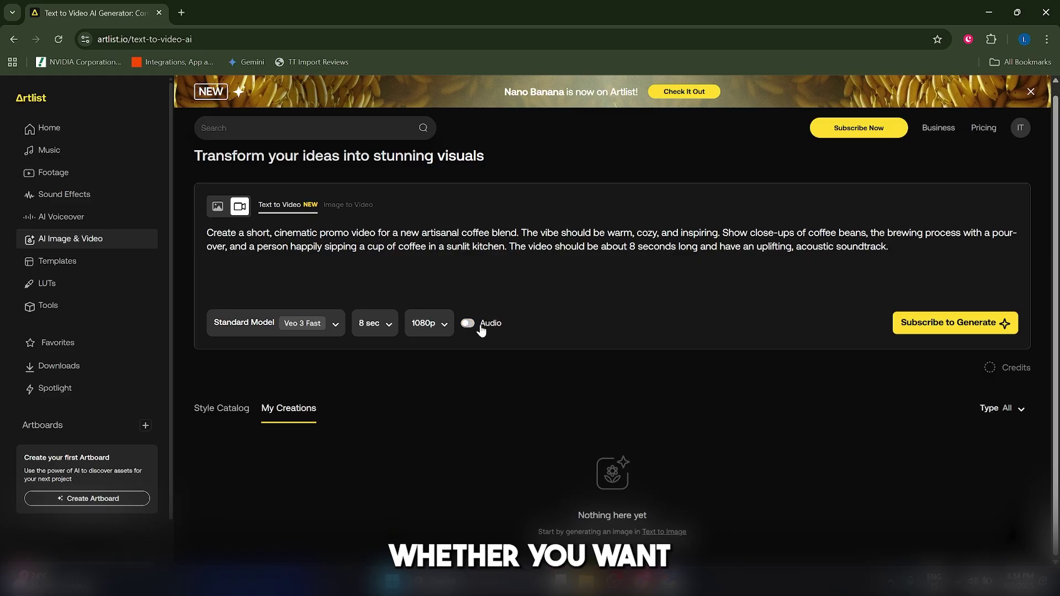
left_click_drag(888, 247, 802, 253)
left_click(719, 249)
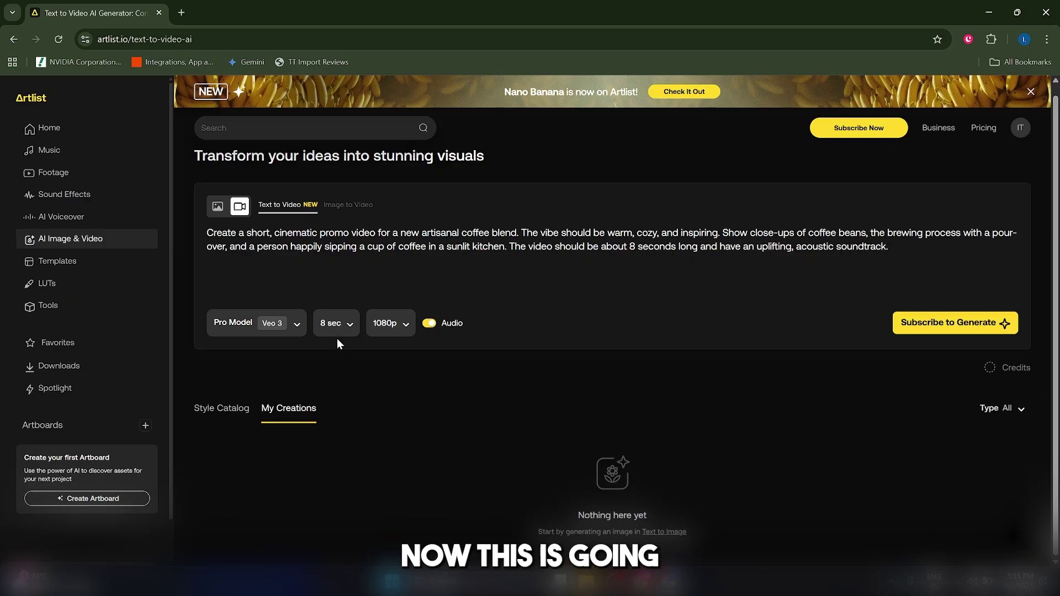
Select Pro Model (Veo 3) as the video model, reopening the list to confirm it.
left_click(245, 322)
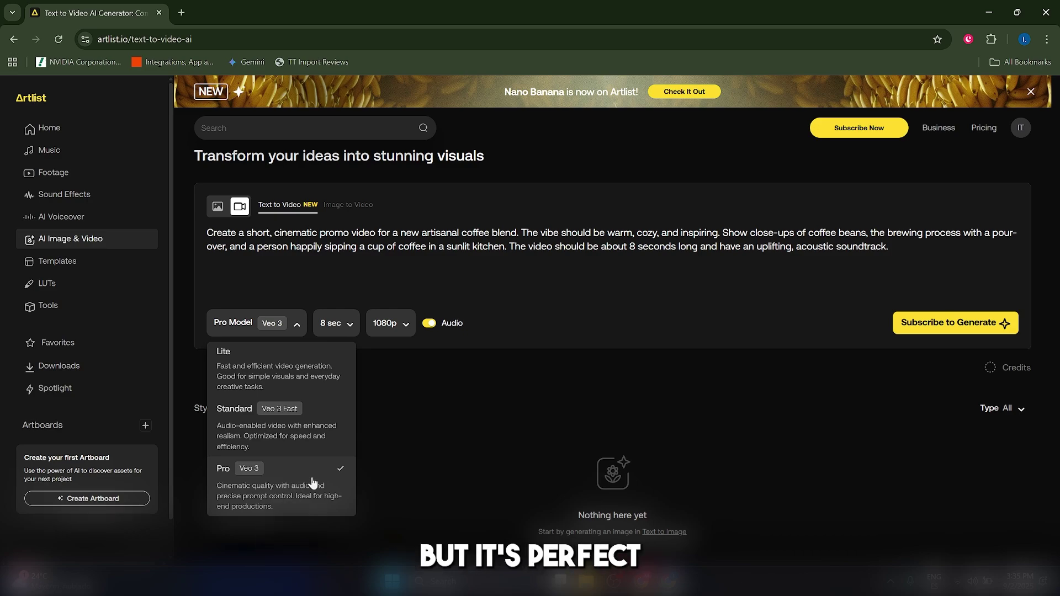
left_click(585, 323)
left_click(263, 332)
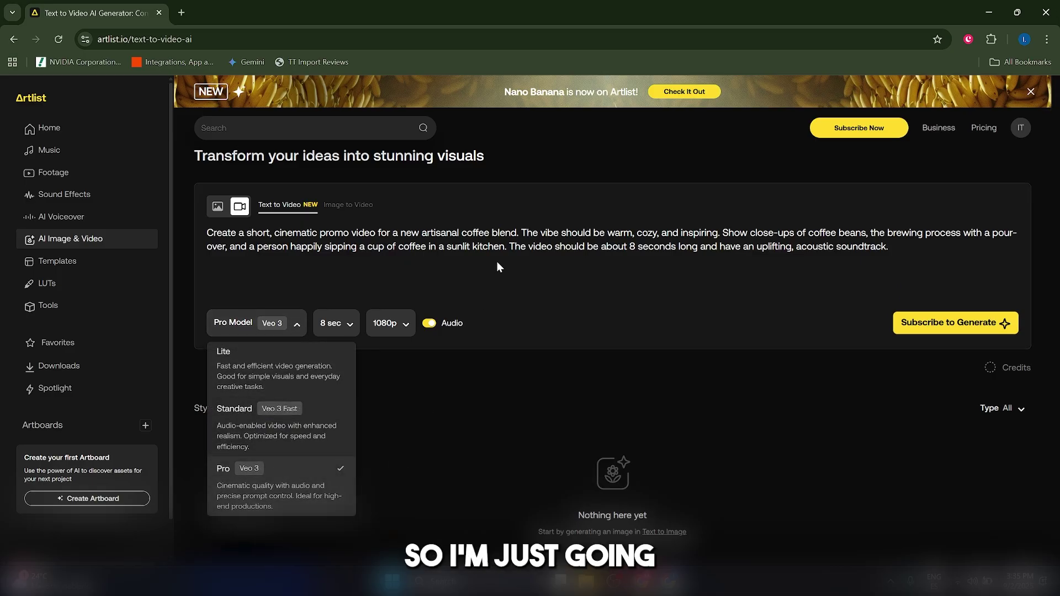
left_click(285, 327)
left_click(284, 327)
left_click(294, 486)
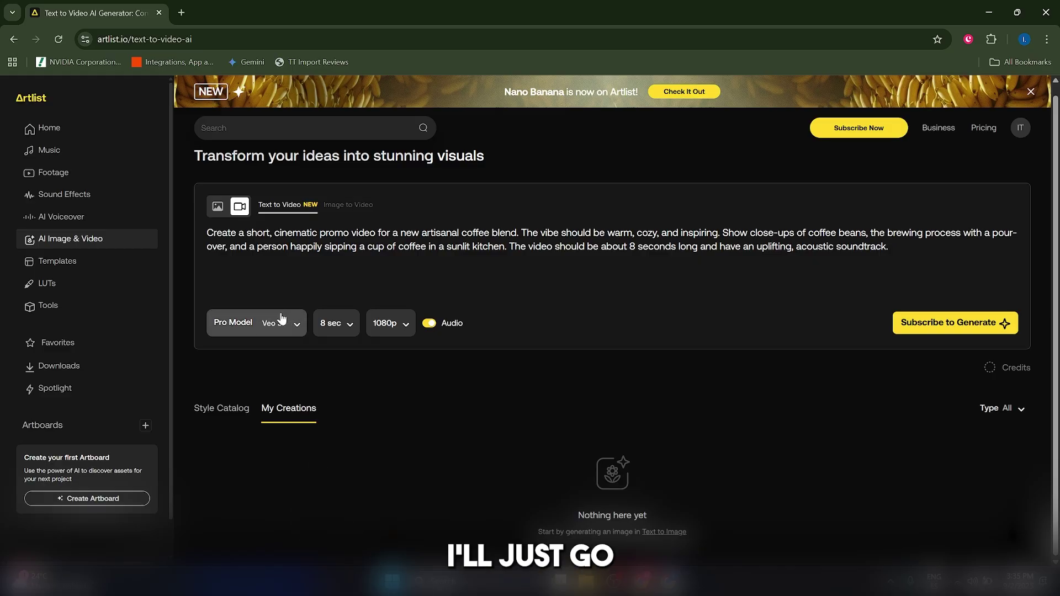
left_click(242, 325)
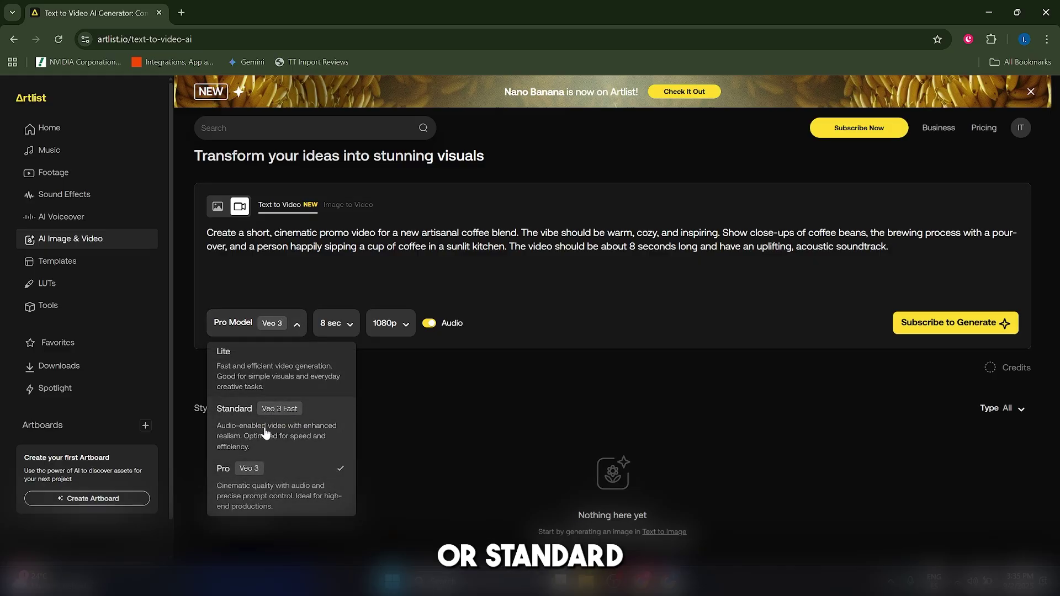
left_click(507, 422)
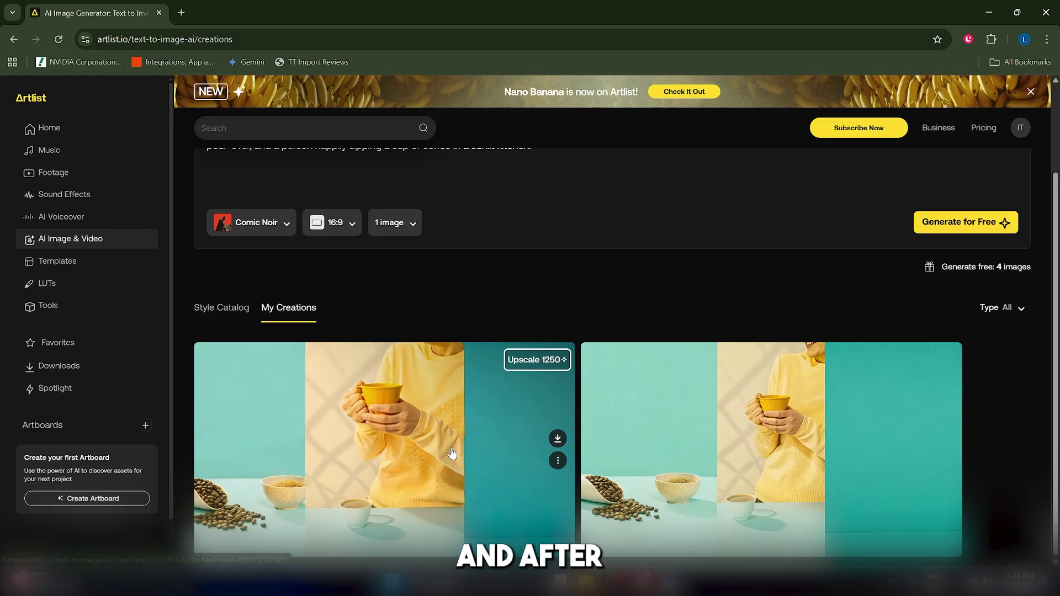
Preview the finished coffee creation, close it, and scroll back to the Text to Image prompt.
left_click(461, 433)
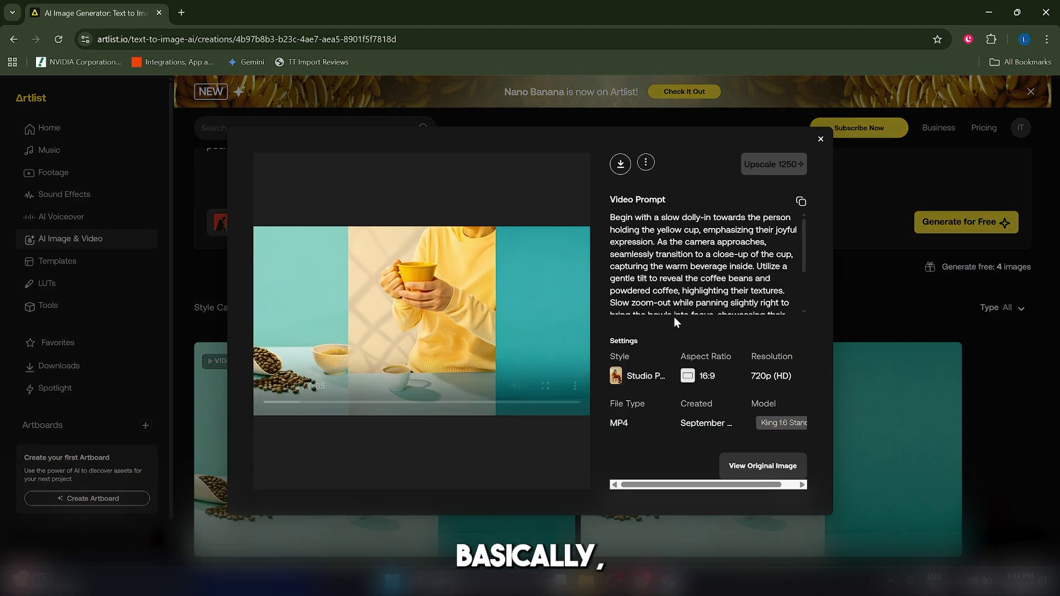
scroll(681, 292, "down", 3)
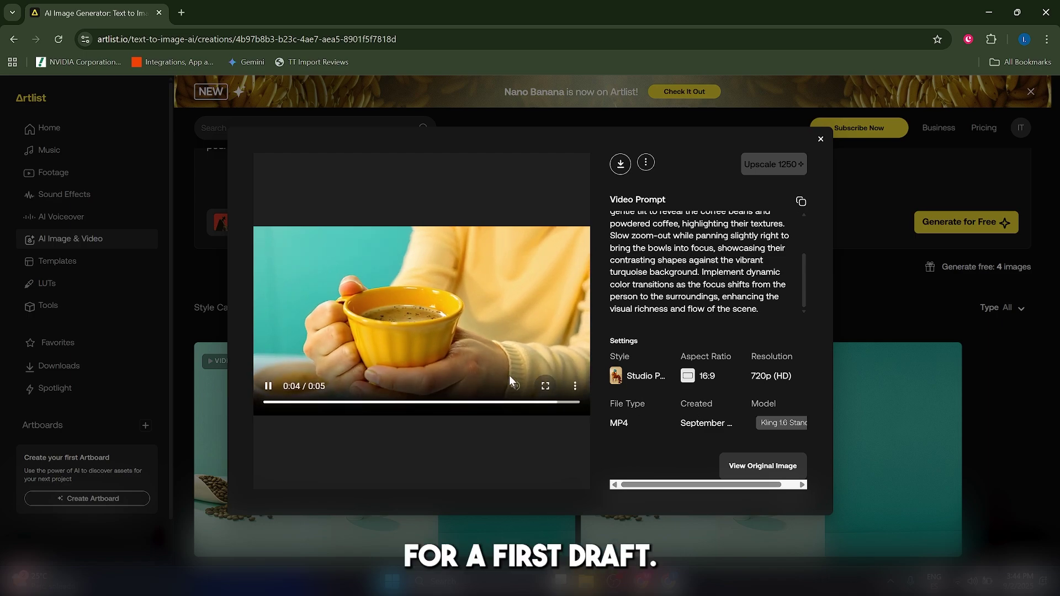
scroll(724, 290, "up", 5)
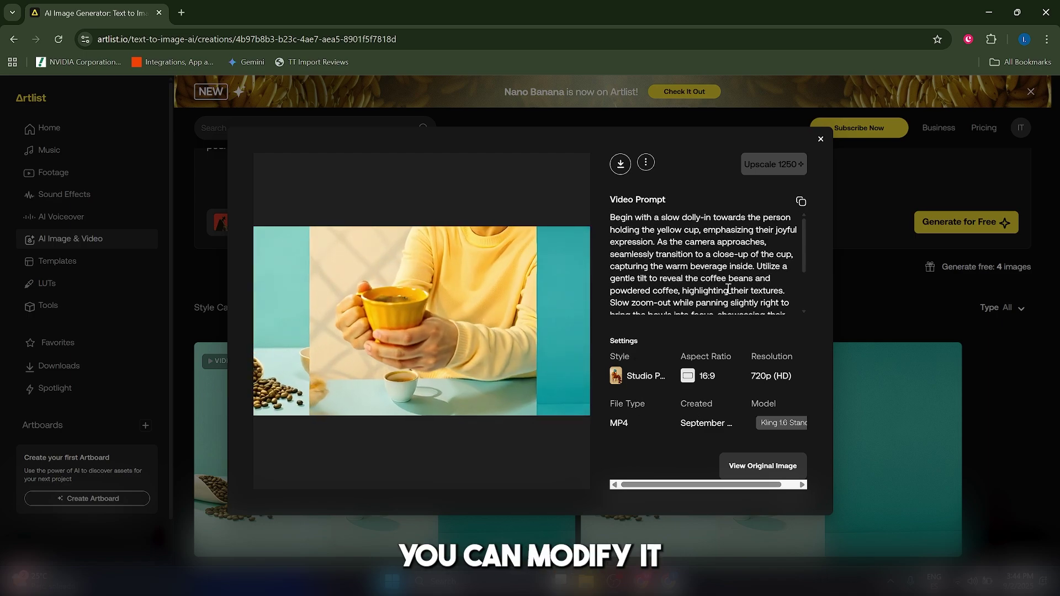
left_click(820, 139)
scroll(658, 303, "up", 2)
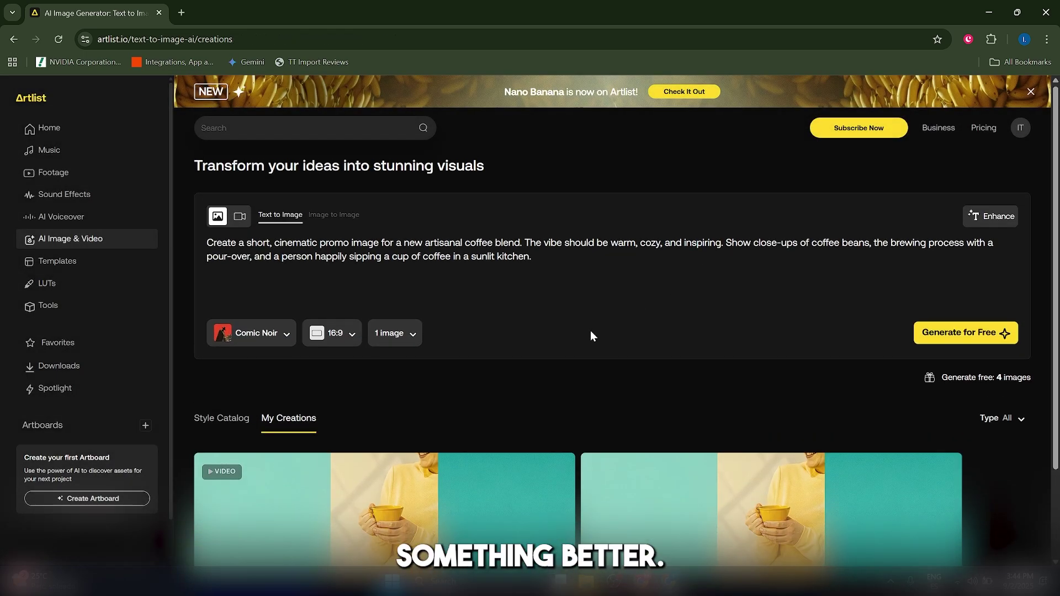
scroll(591, 331, "down", 2)
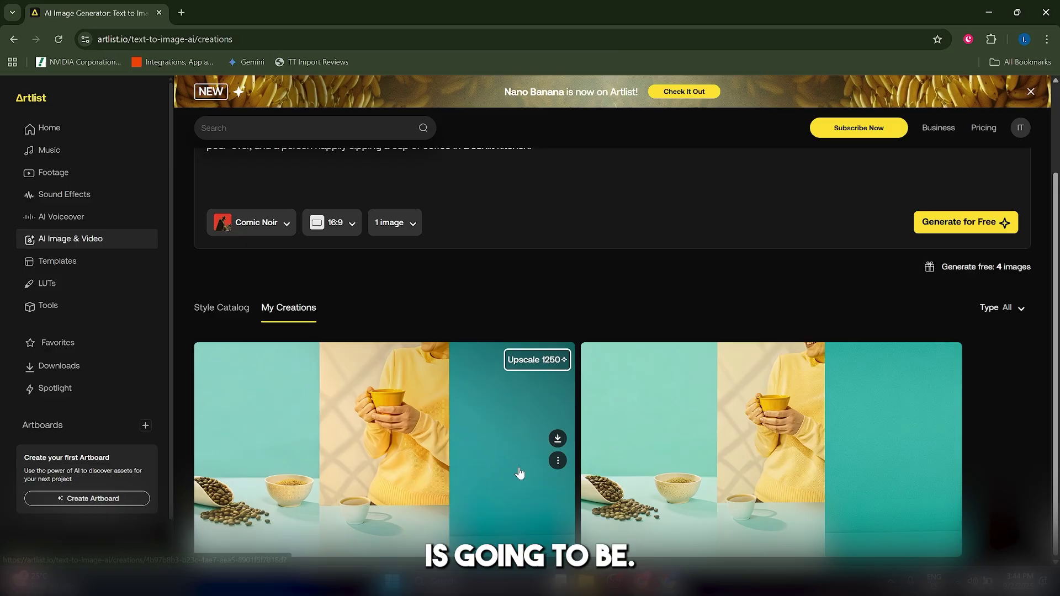
scroll(516, 440, "up", 2)
scroll(481, 445, "down", 2)
Switch to Text to Video and view the Lite, Standard and Pro models, keeping Lite.
scroll(462, 468, "up", 2)
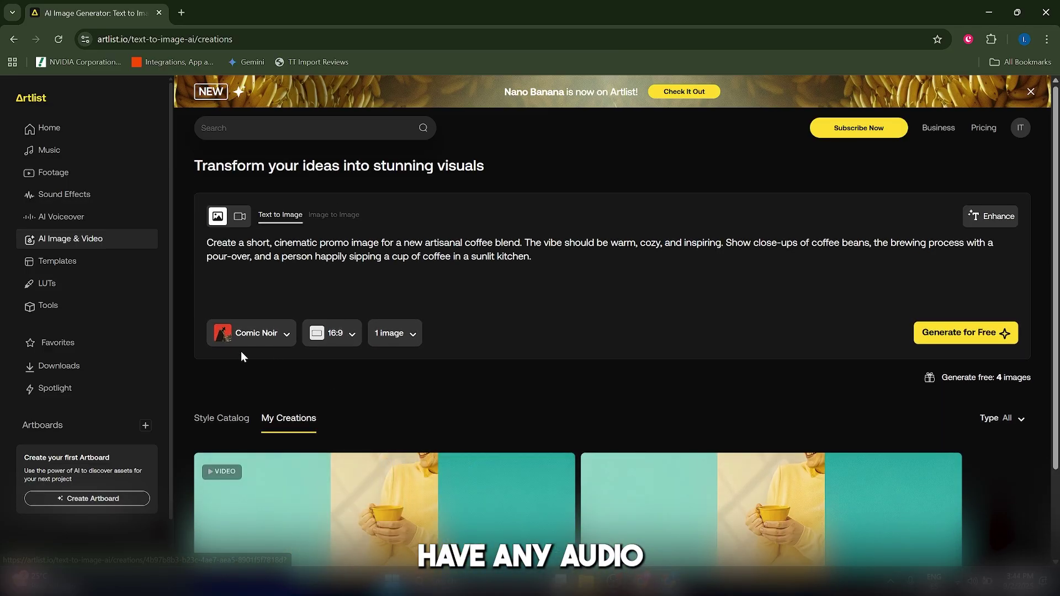
left_click(243, 216)
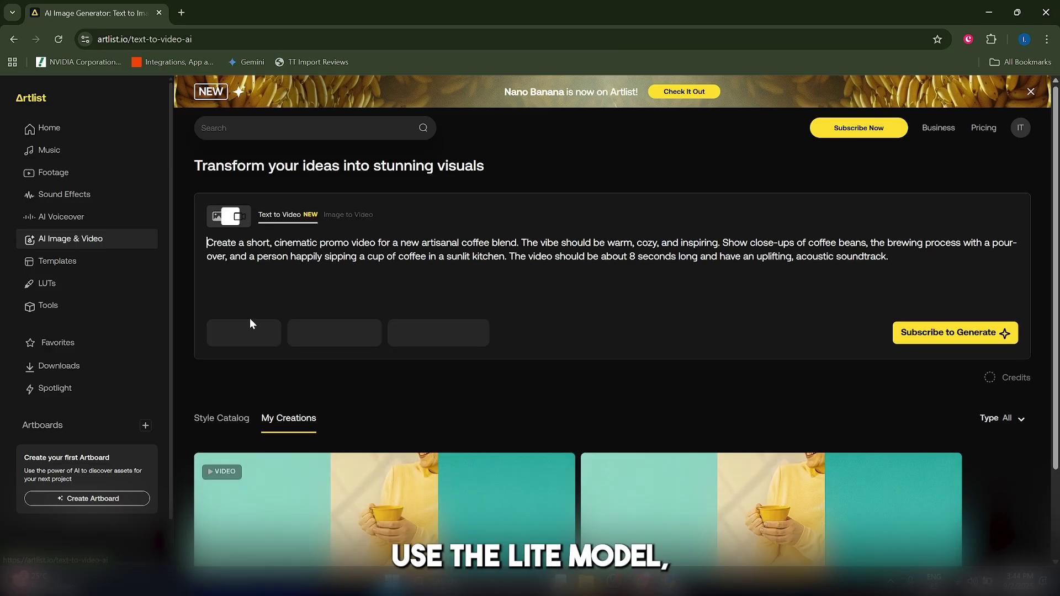
left_click(250, 333)
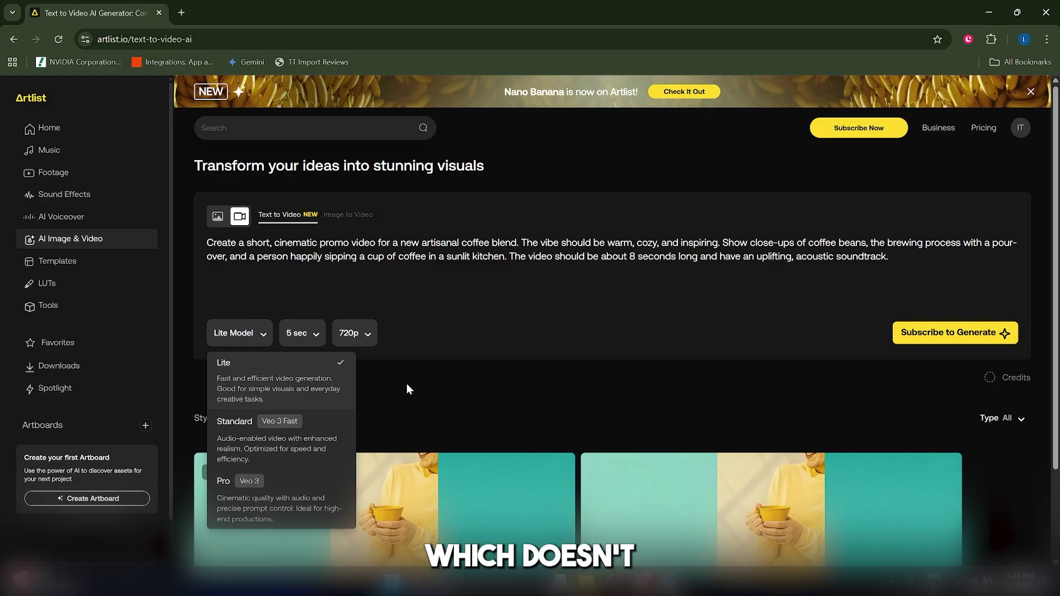
scroll(406, 384, "down", 2)
scroll(661, 357, "up", 2)
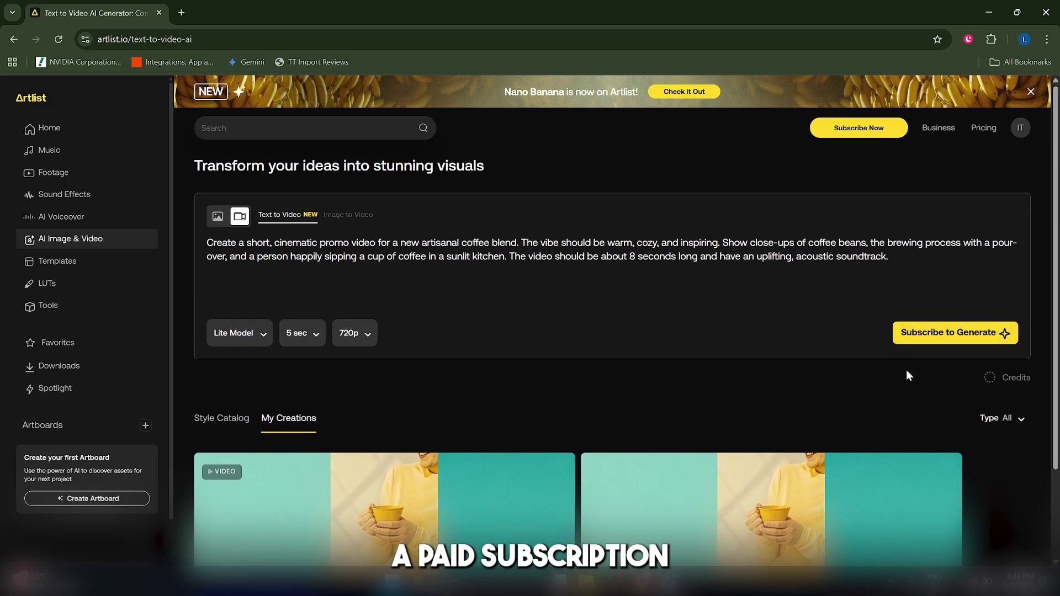
left_click(244, 332)
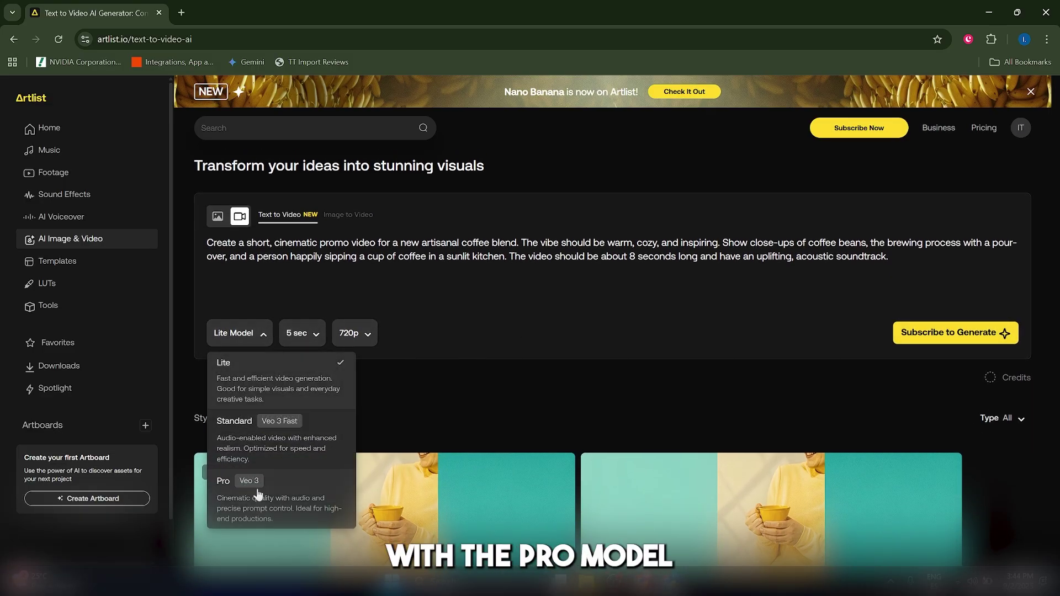
left_click(449, 421)
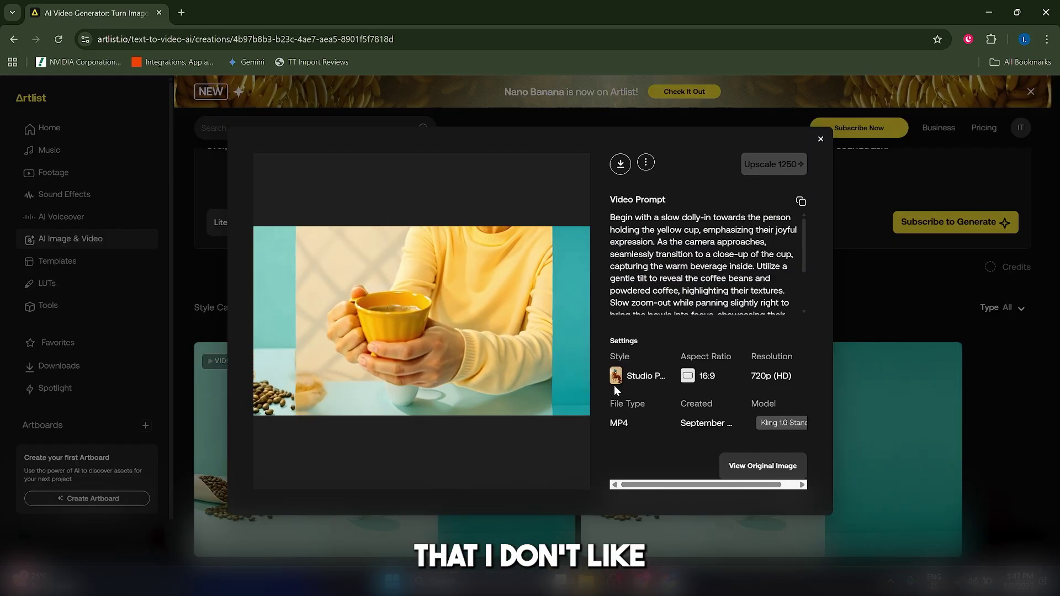
Play the first creation's 5-second coffee video in preview, then close it.
left_click(876, 280)
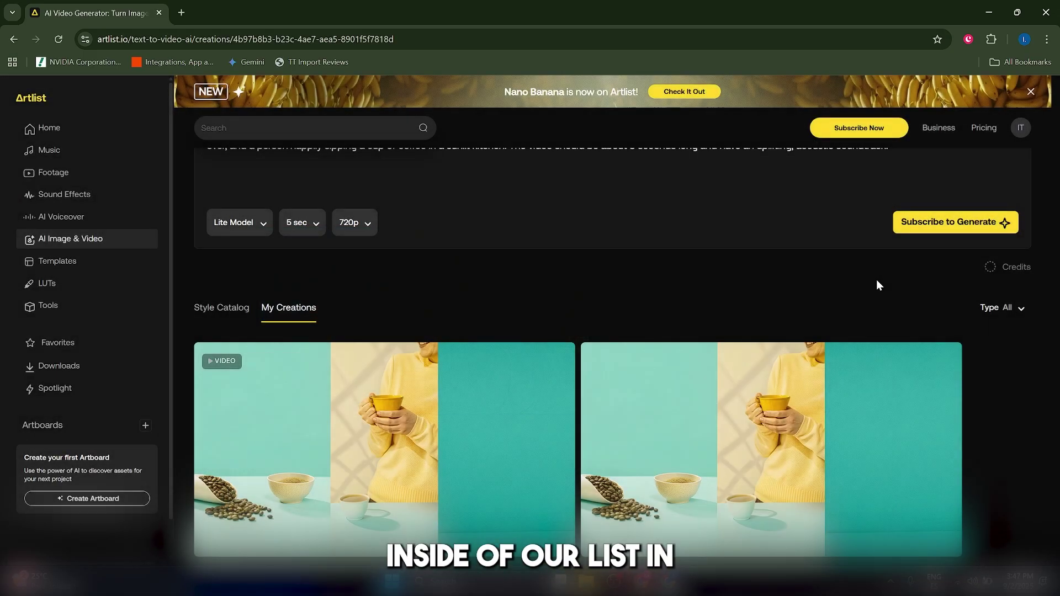
left_click(387, 435)
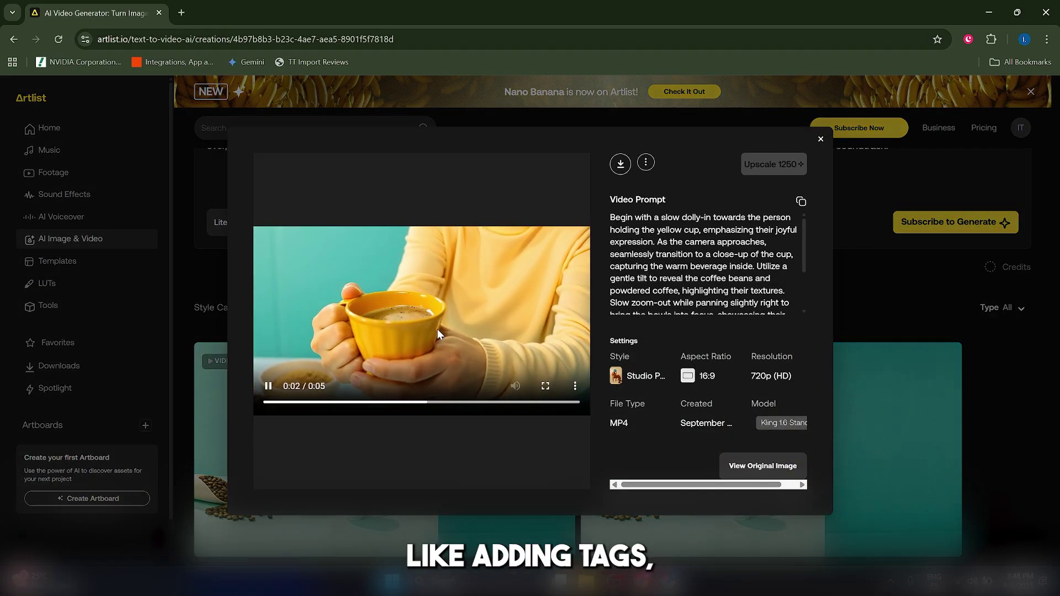
left_click(910, 301)
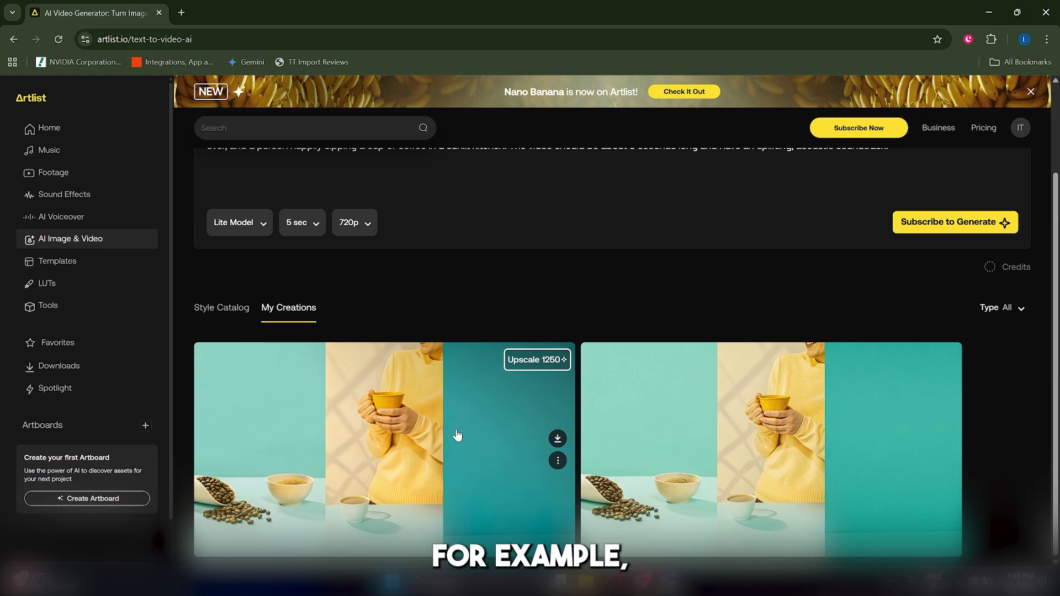
scroll(458, 433, "up", 2)
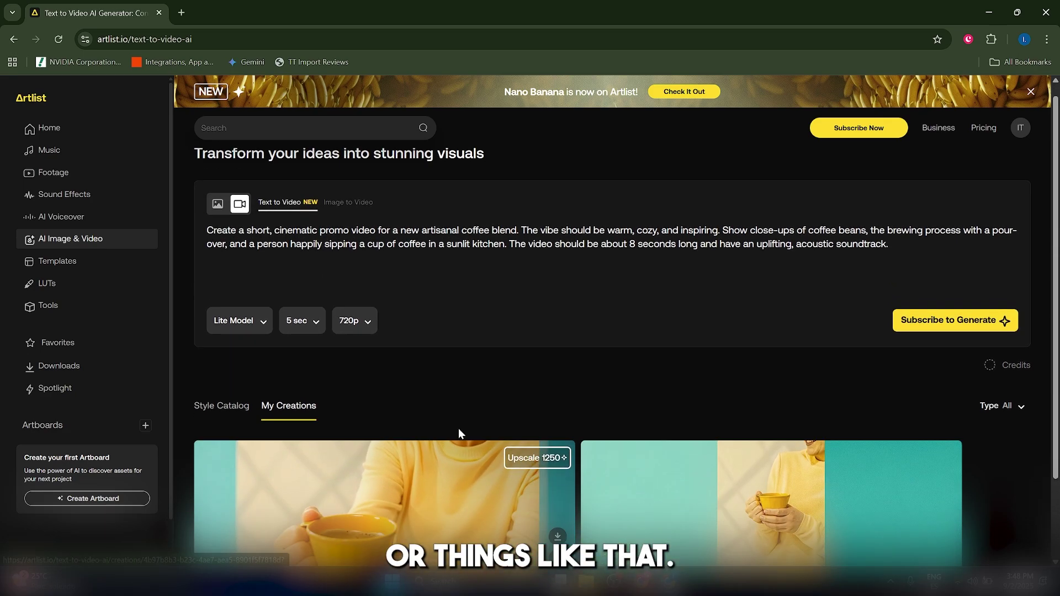
scroll(459, 433, "down", 2)
scroll(409, 470, "up", 2)
scroll(408, 470, "down", 2)
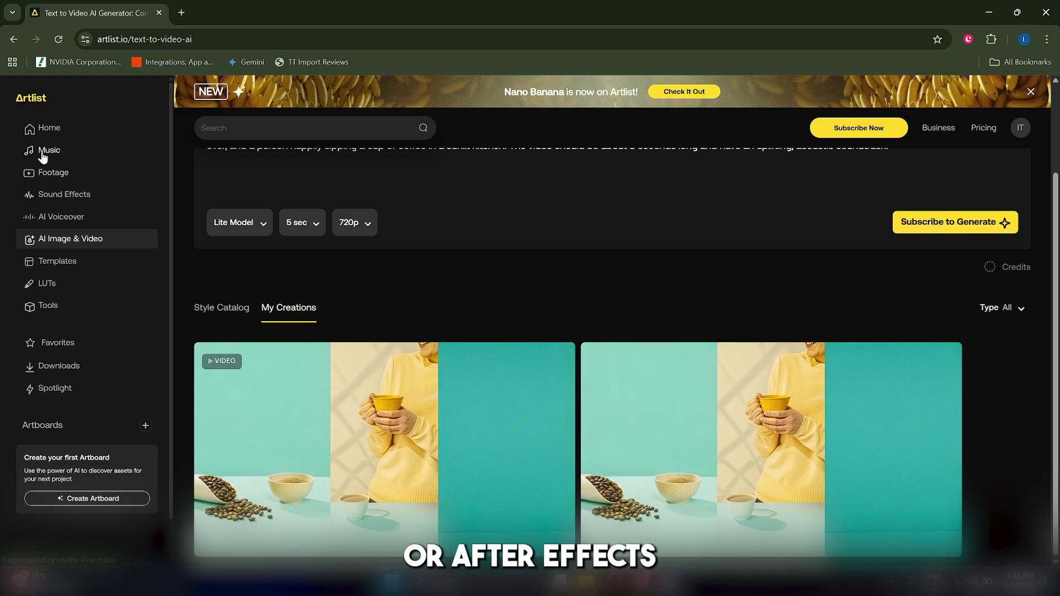
Go to the Artlist home page and reopen the AI Image & Video generator.
left_click(57, 132)
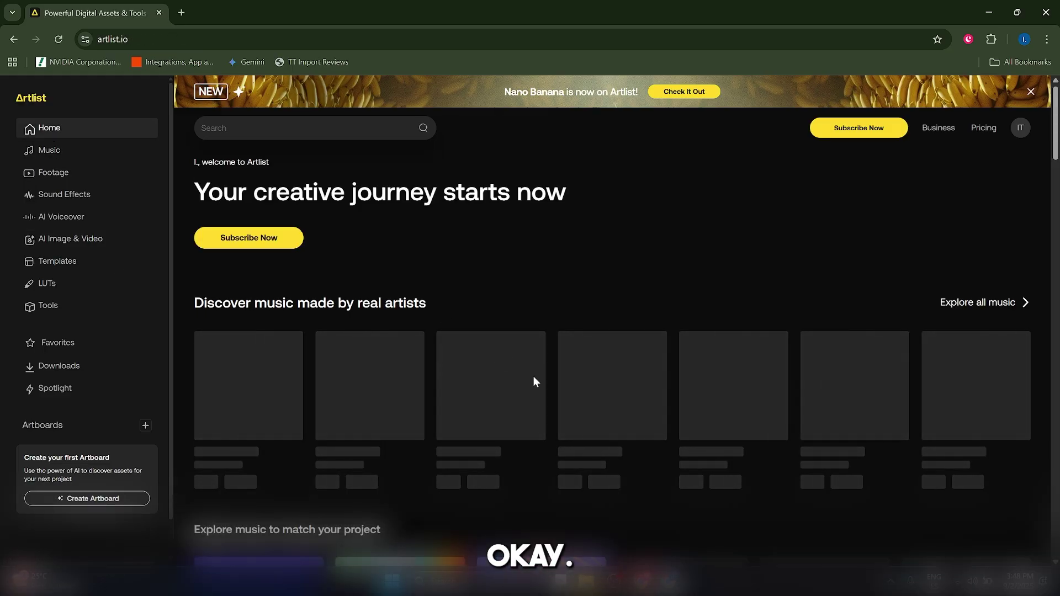
scroll(541, 381, "down", 4)
scroll(541, 381, "up", 2)
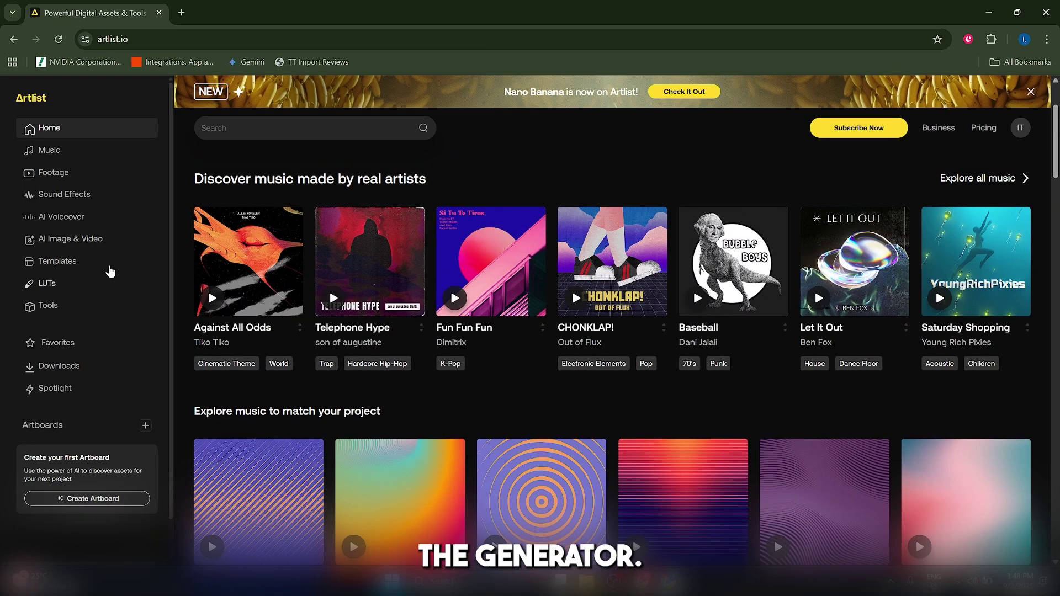
left_click(82, 239)
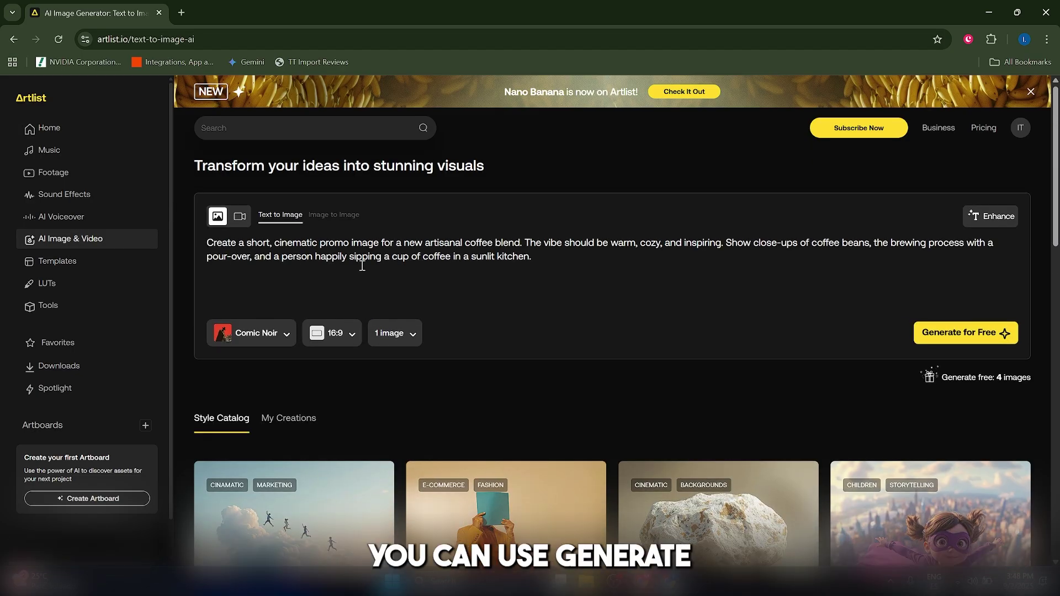
Toggle the generator to text-to-video and back to text-to-image mode.
left_click(243, 223)
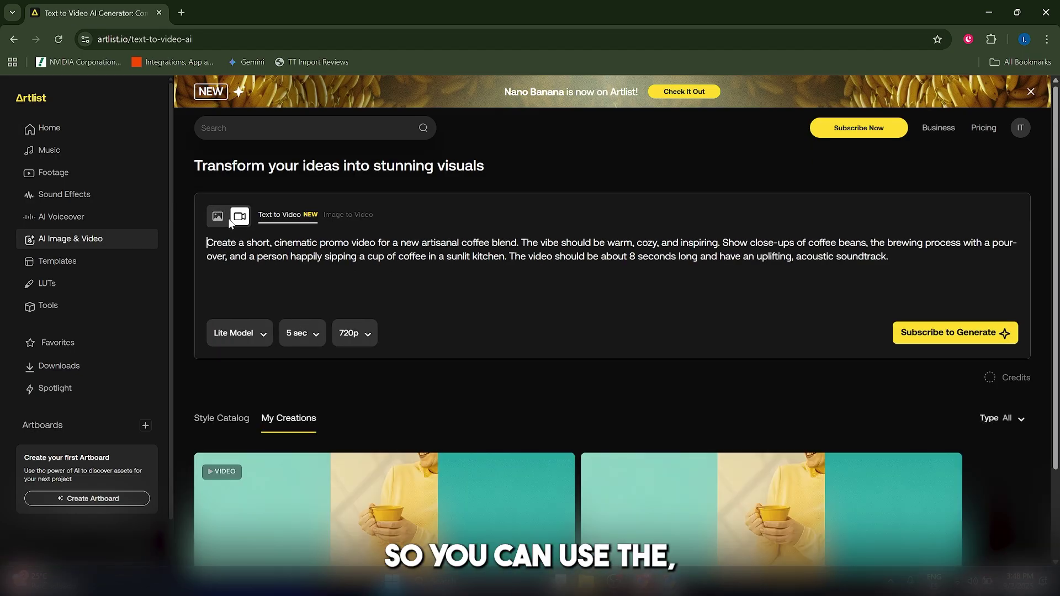
left_click(218, 216)
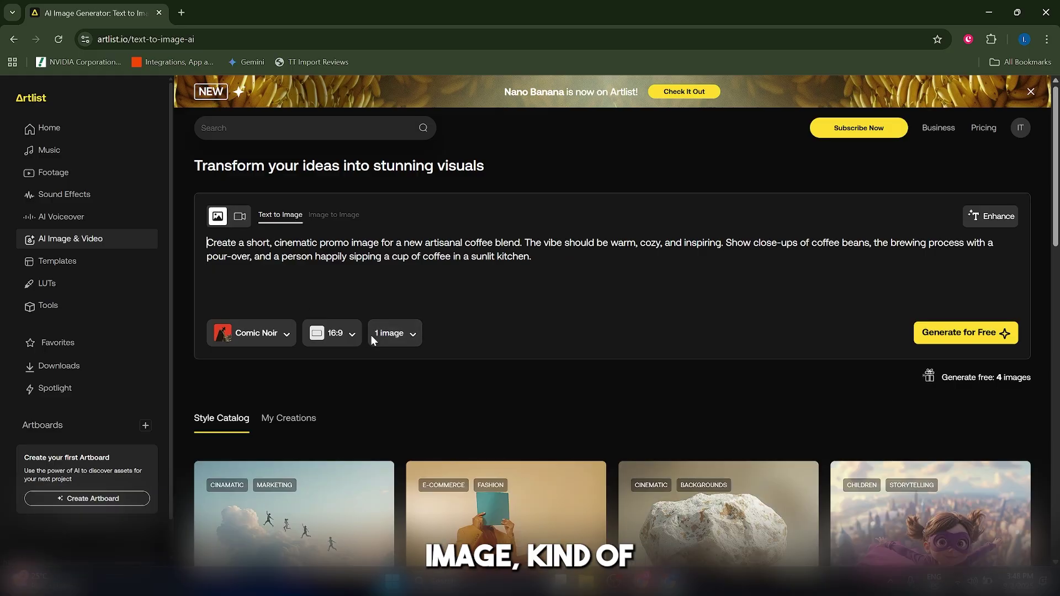
scroll(386, 376, "down", 3)
scroll(417, 392, "up", 3)
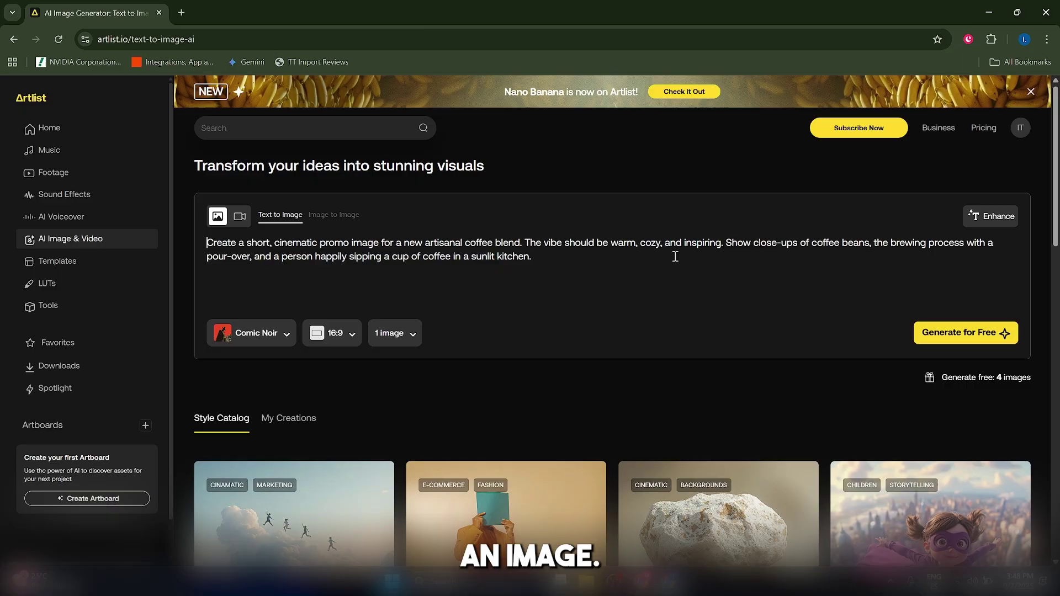
scroll(621, 324, "down", 5)
scroll(624, 342, "up", 4)
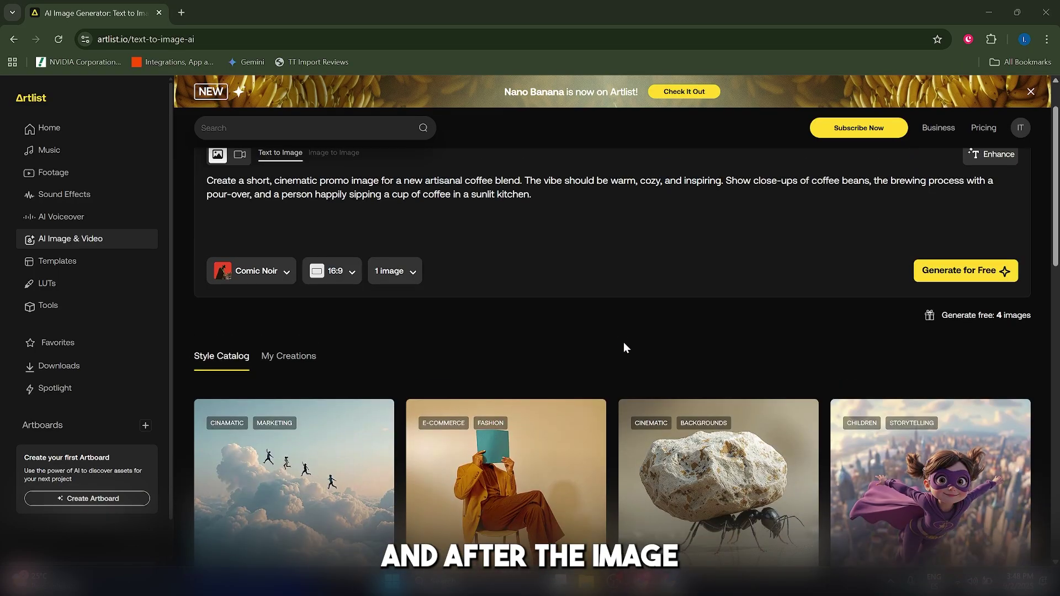
scroll(610, 350, "down", 6)
scroll(673, 355, "down", 5)
scroll(677, 355, "up", 12)
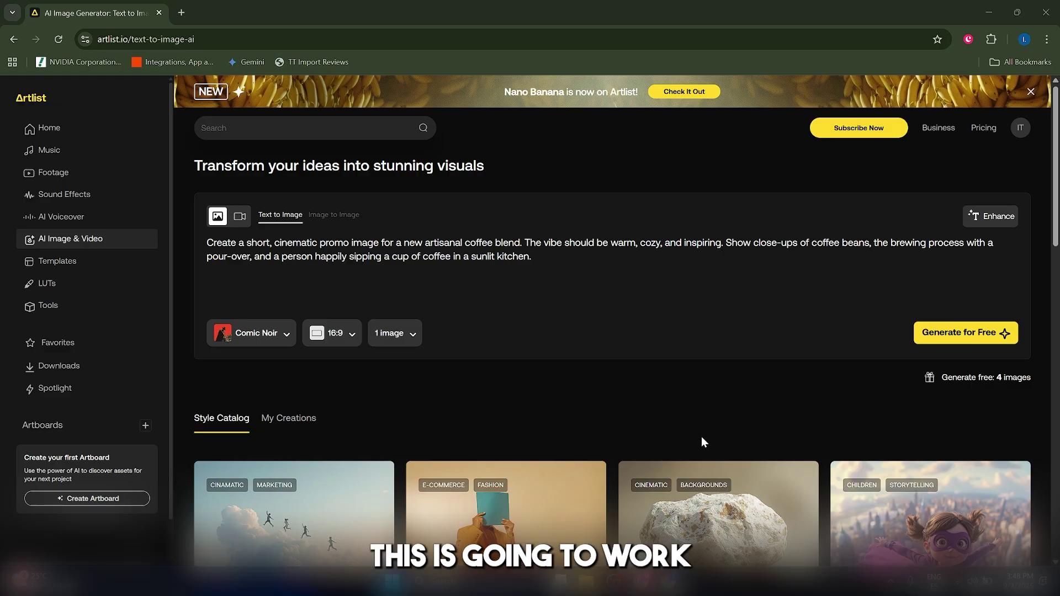
scroll(702, 441, "down", 3)
scroll(703, 401, "up", 3)
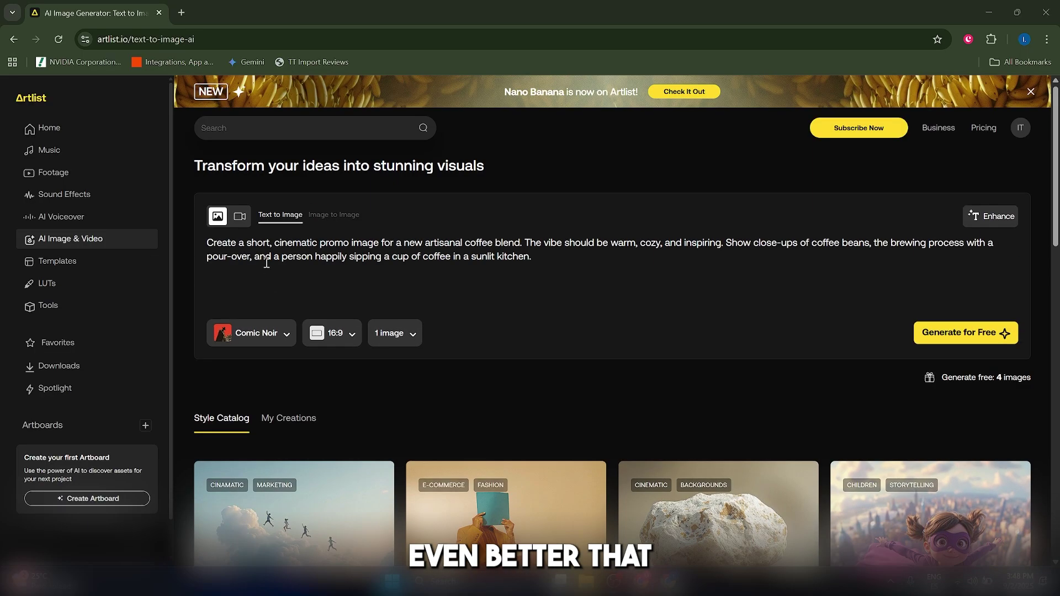
Toggle the mode icon again and check the style list, keeping Comic Noir.
left_click(245, 220)
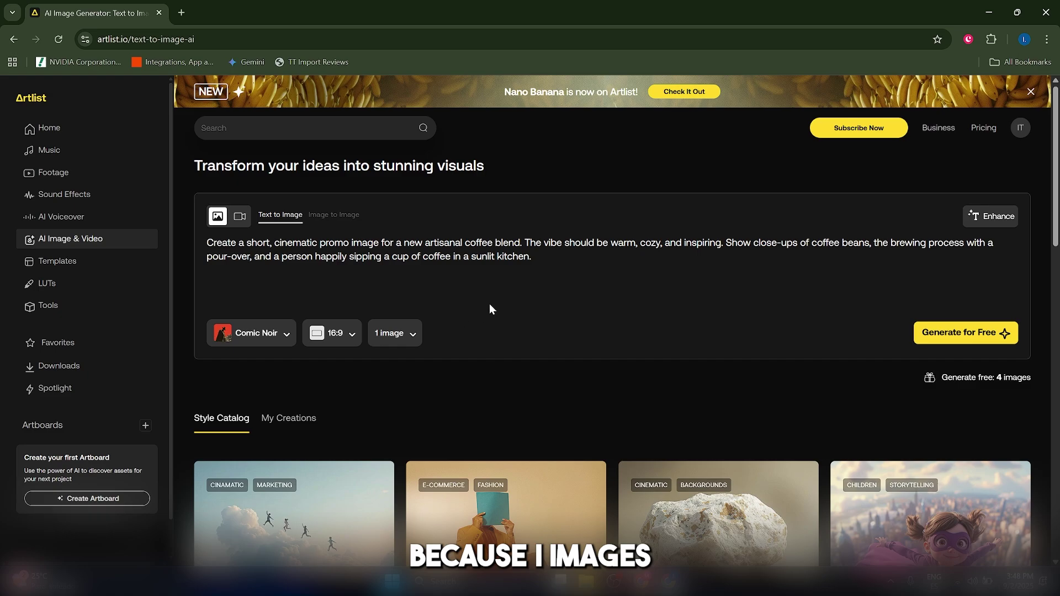
scroll(489, 304, "down", 10)
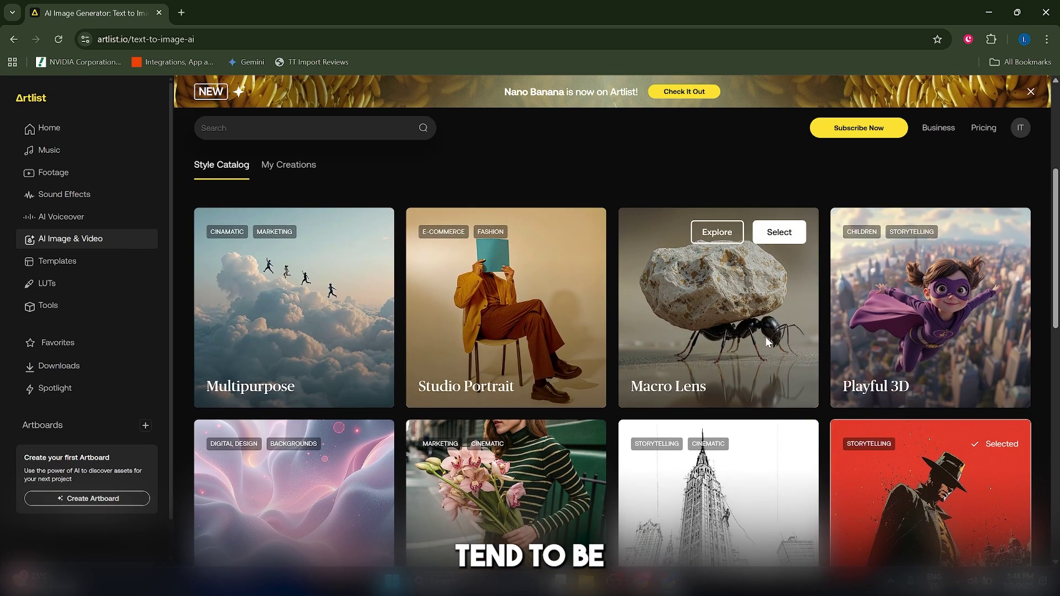
scroll(767, 343, "up", 10)
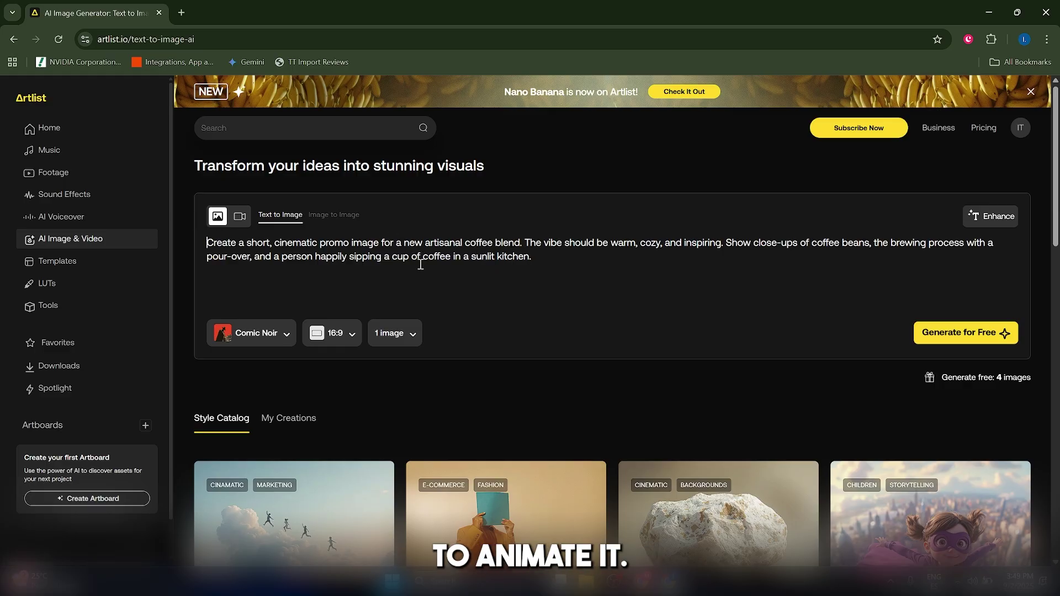
left_click(242, 334)
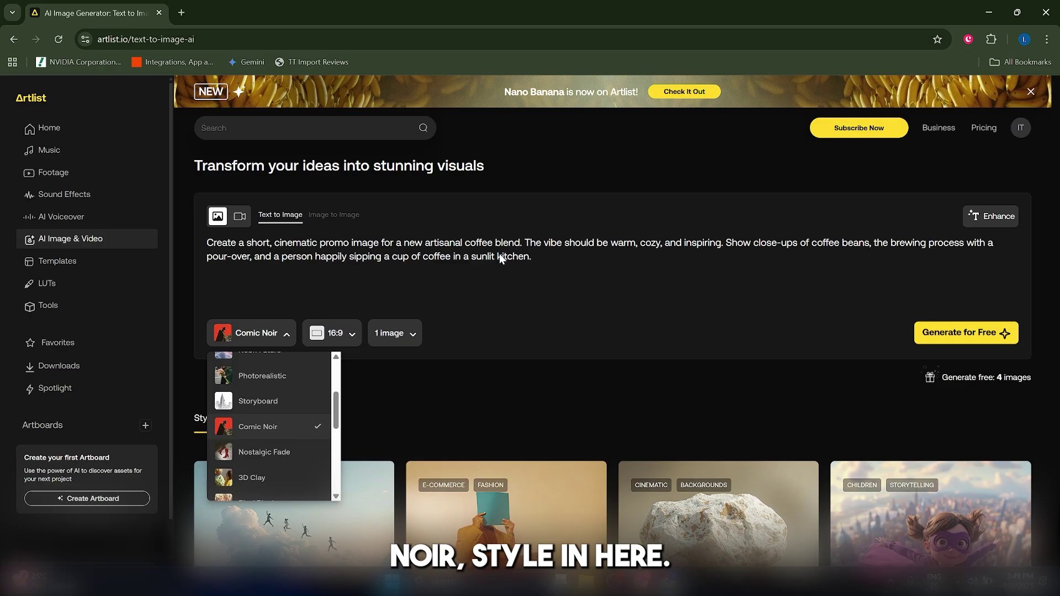
left_click(518, 250)
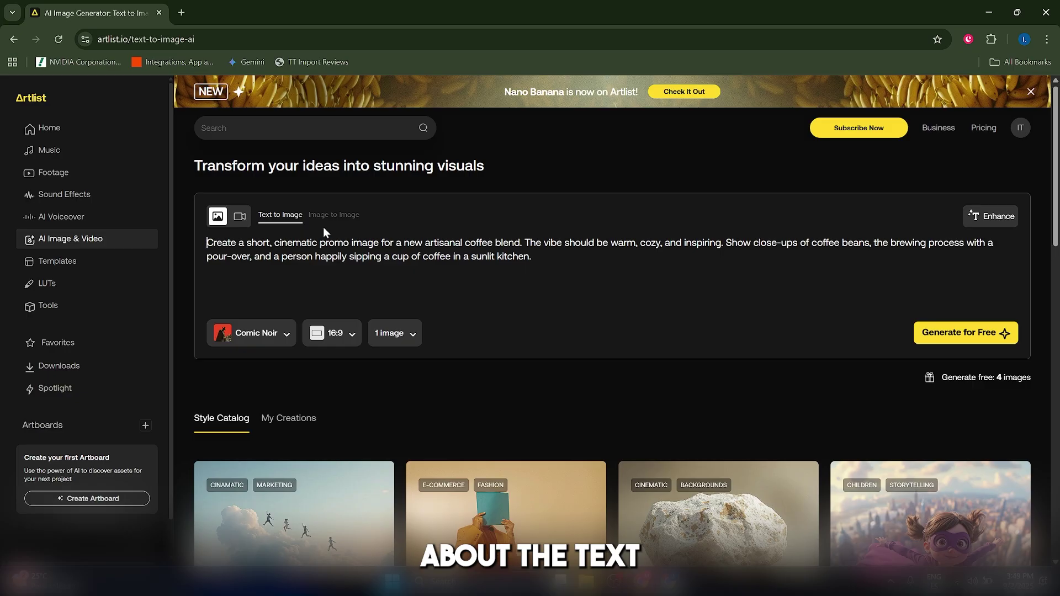
Enhance the coffee prompt for Comic Noir and generate a free steaming-cup image.
left_click(998, 222)
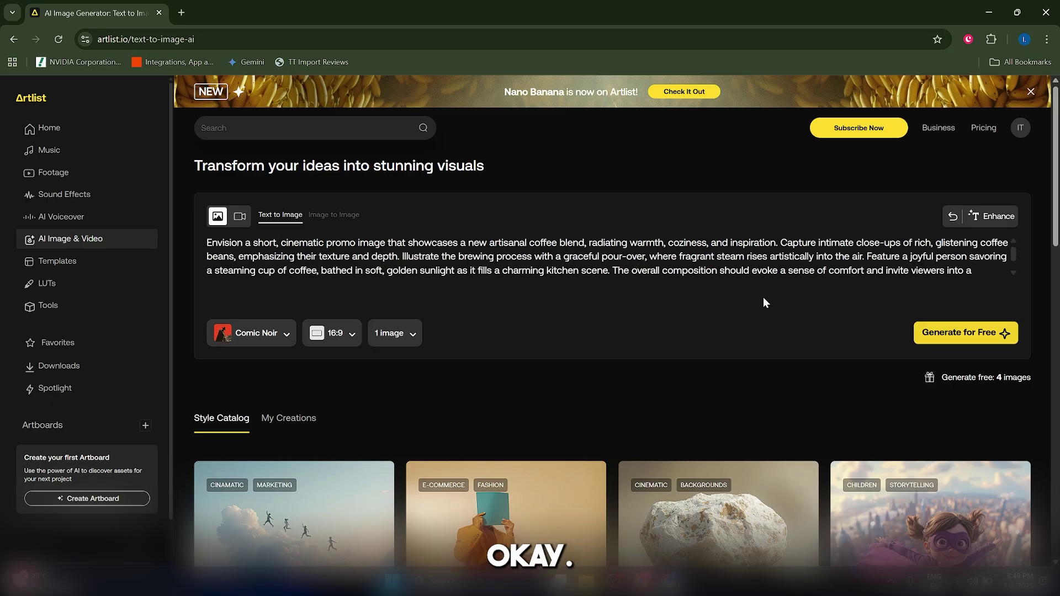
triple_click(734, 256)
left_click(870, 256)
left_click(956, 331)
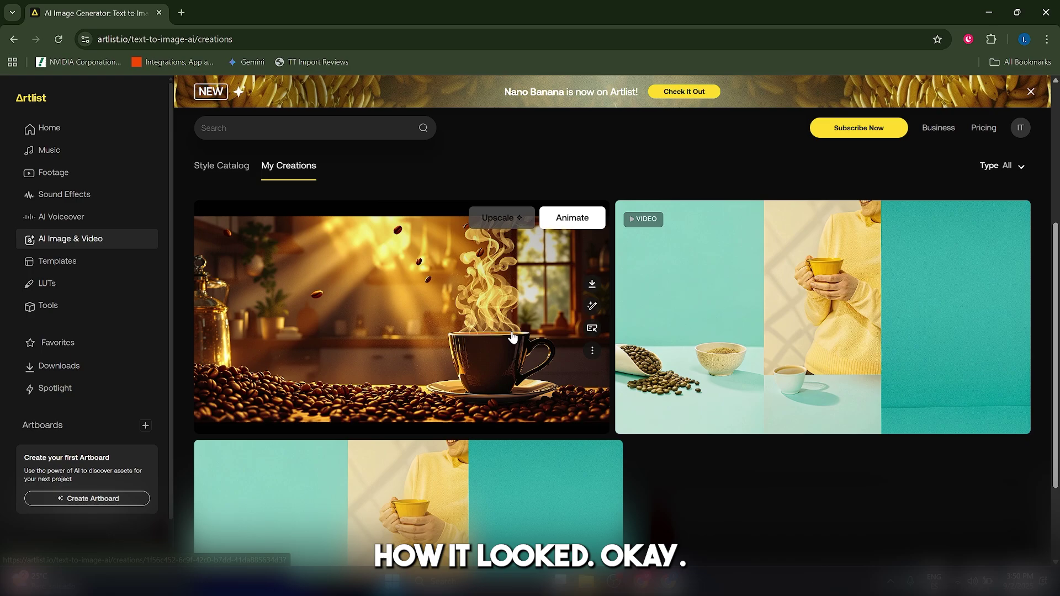
Animate the steaming coffee image so it loads into Image to Video with a suggested prompt.
scroll(547, 309, "up", 1)
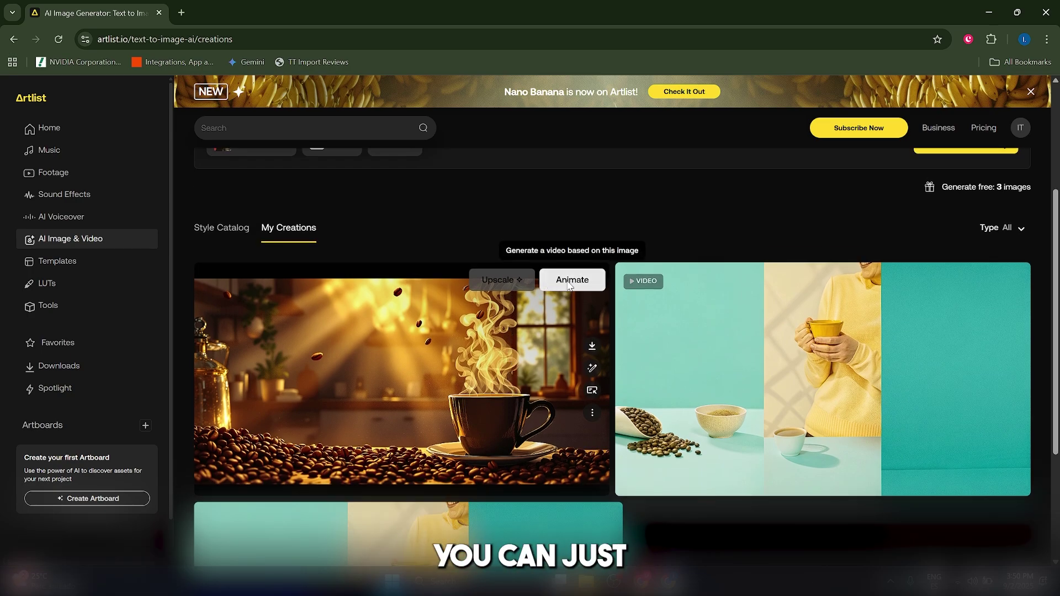
left_click(570, 284)
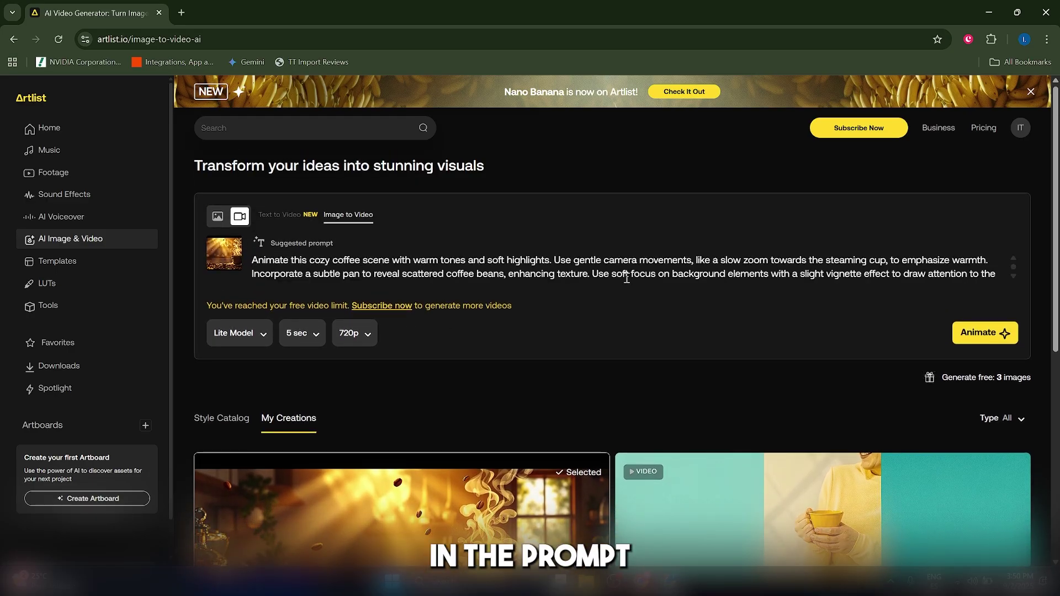
scroll(432, 383, "down", 3)
scroll(335, 345, "up", 3)
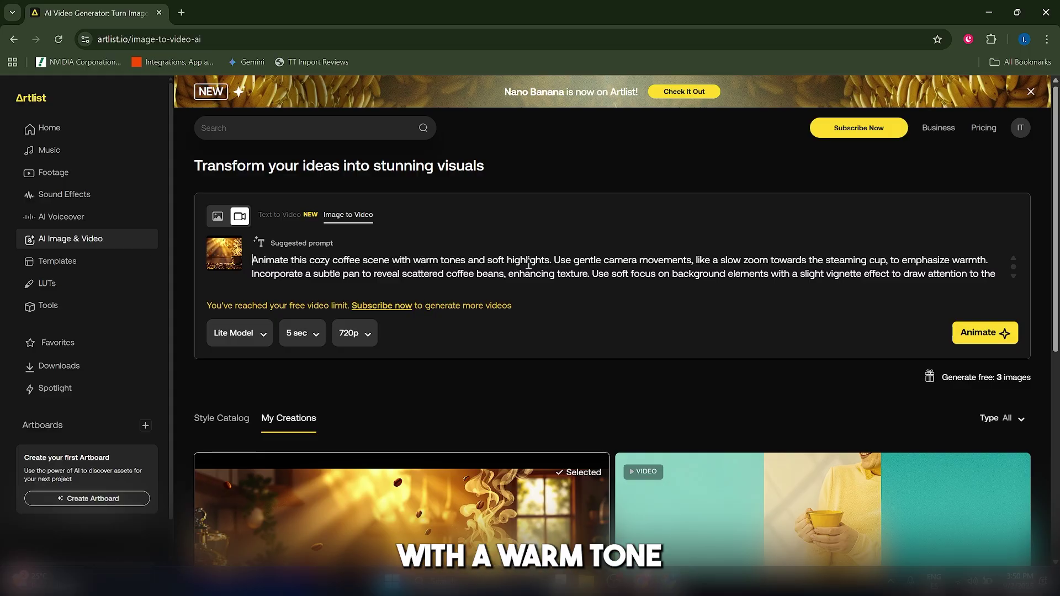
scroll(638, 285, "down", 2)
scroll(656, 289, "up", 2)
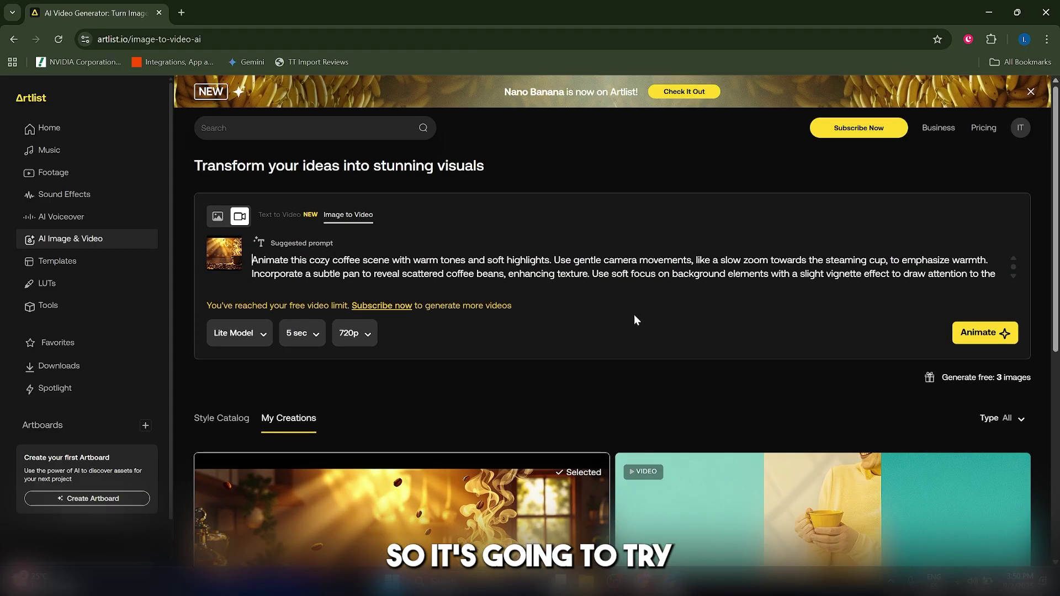
triple_click(619, 280)
left_click(613, 312)
scroll(478, 430, "down", 2)
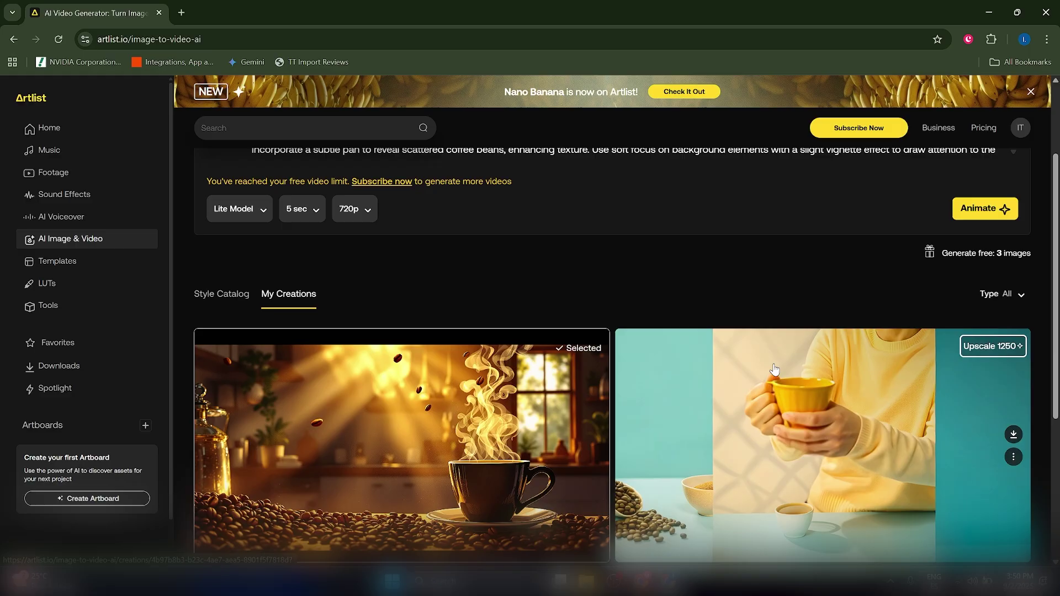
scroll(683, 360, "up", 2)
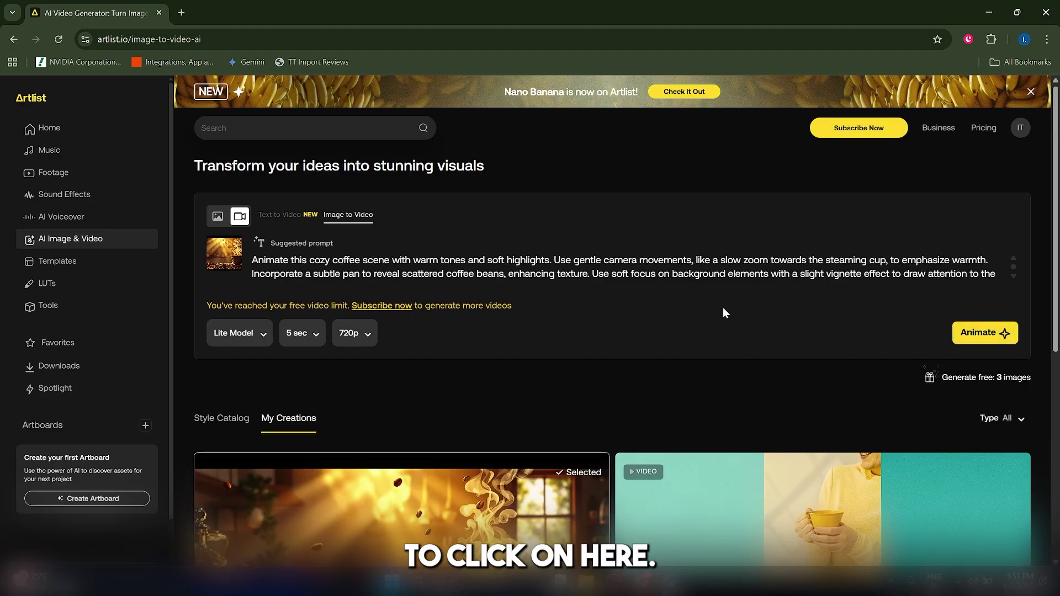
scroll(690, 359, "down", 5)
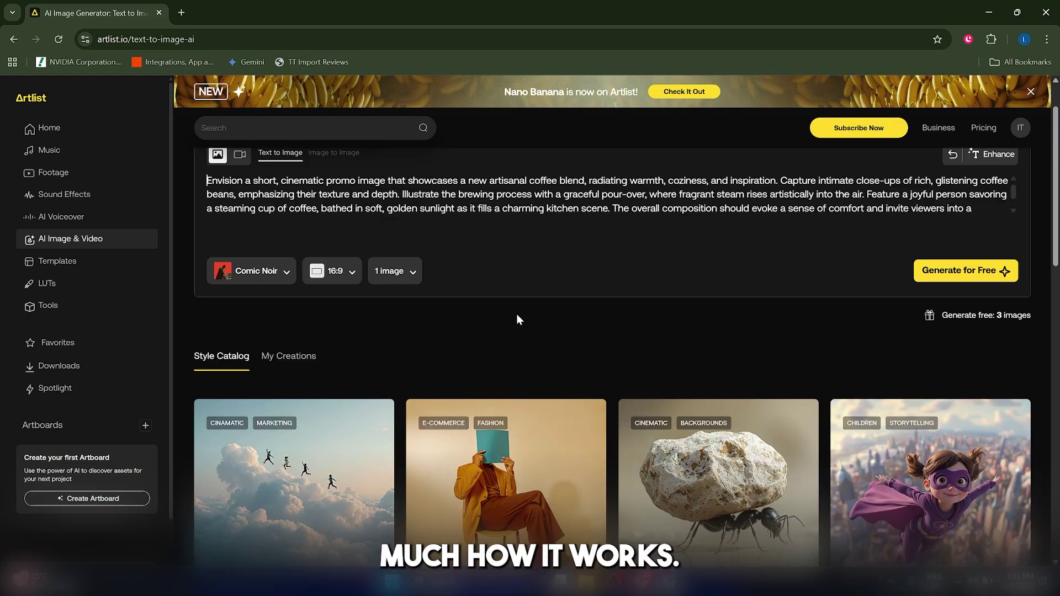
Scroll through the text-to-image Style Catalog.
scroll(516, 319, "up", 1)
scroll(517, 320, "down", 6)
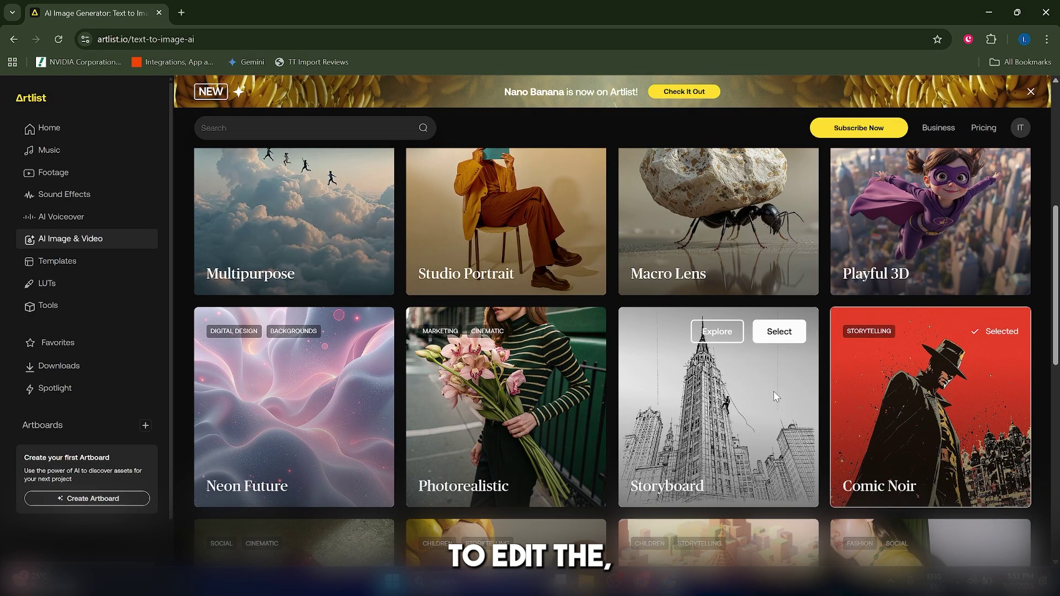
scroll(574, 393, "up", 6)
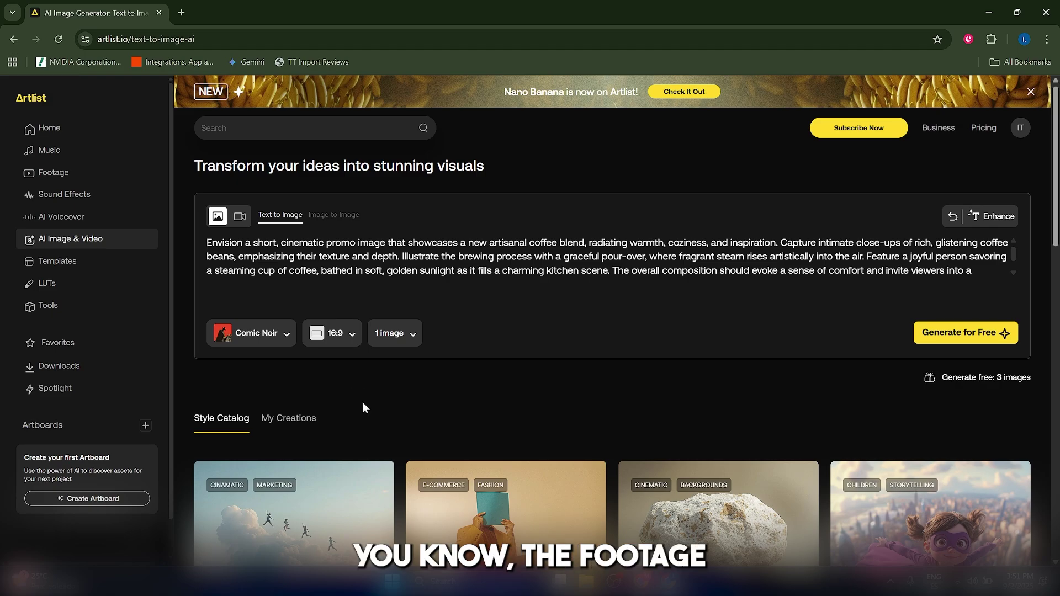
scroll(415, 393, "down", 5)
scroll(415, 398, "up", 4)
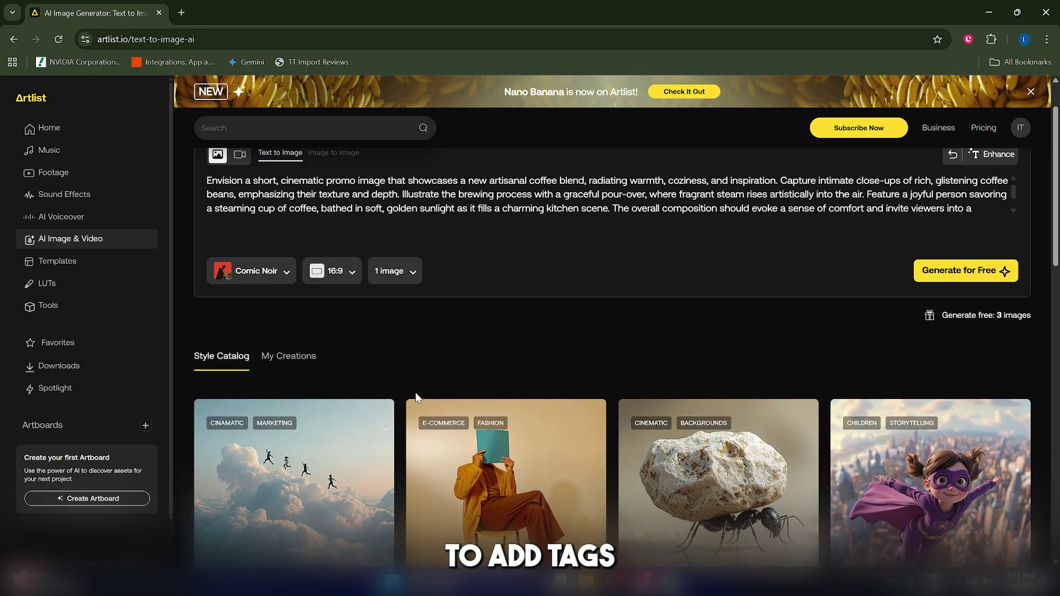
scroll(415, 398, "down", 4)
scroll(519, 400, "up", 5)
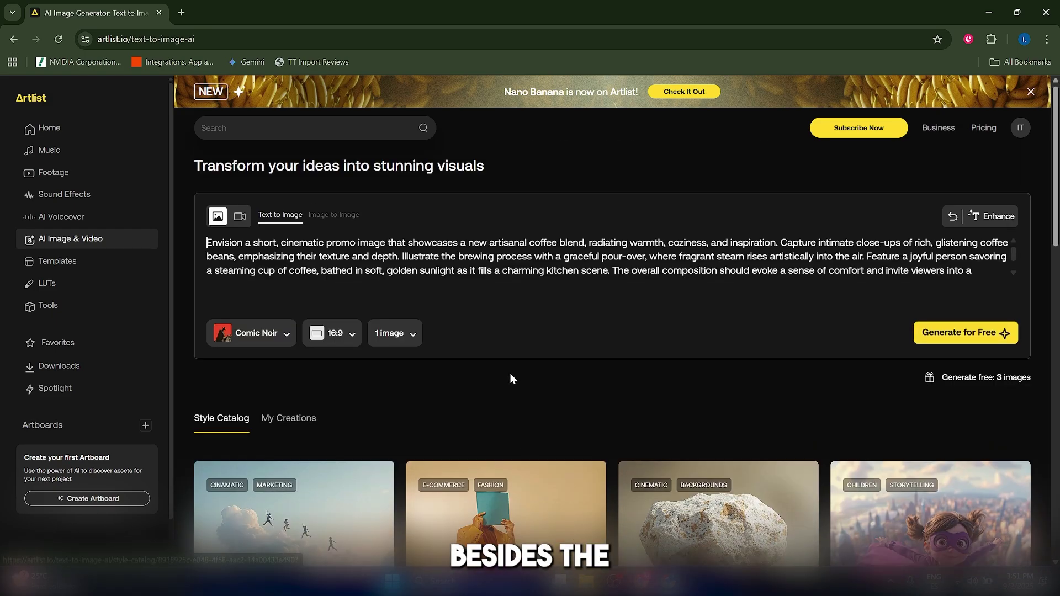
Review the coffee prompt text and browse the text-to-video My Creations grid.
triple_click(470, 261)
left_click(383, 262)
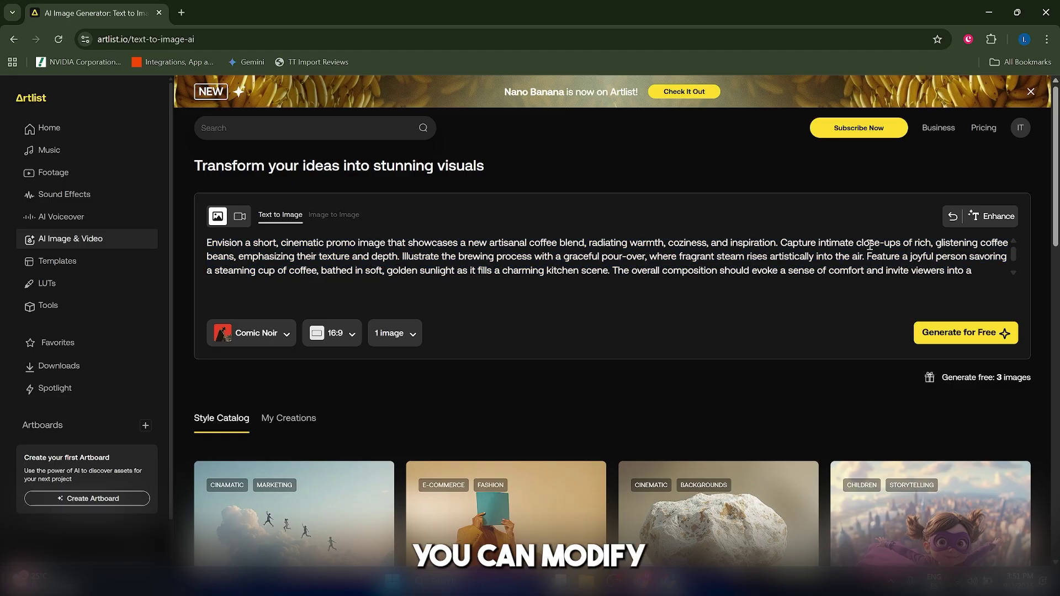
scroll(589, 270, "down", 1)
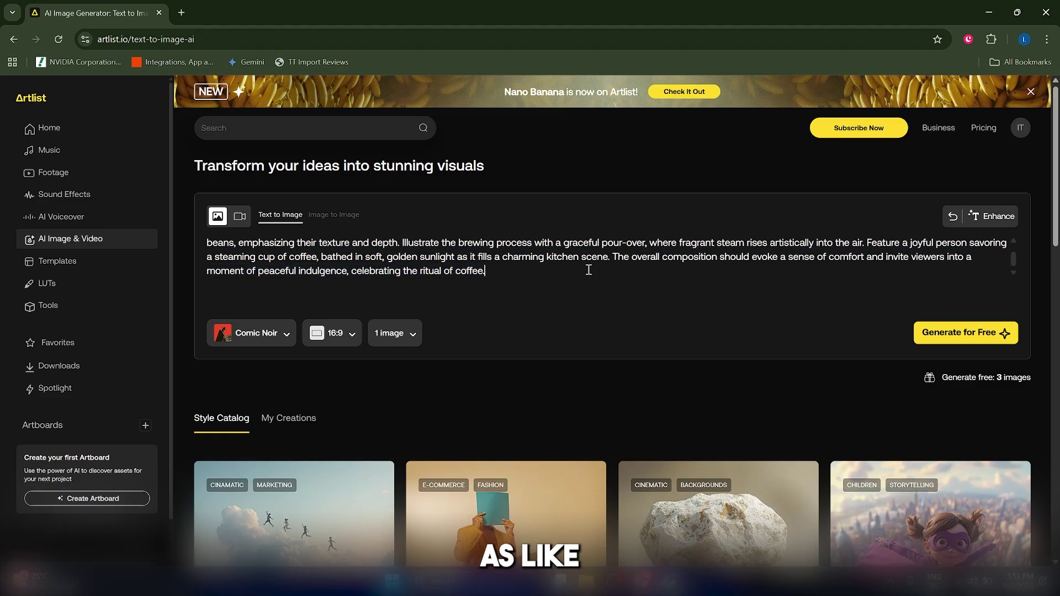
left_click_drag(486, 270, 259, 238)
left_click(336, 270)
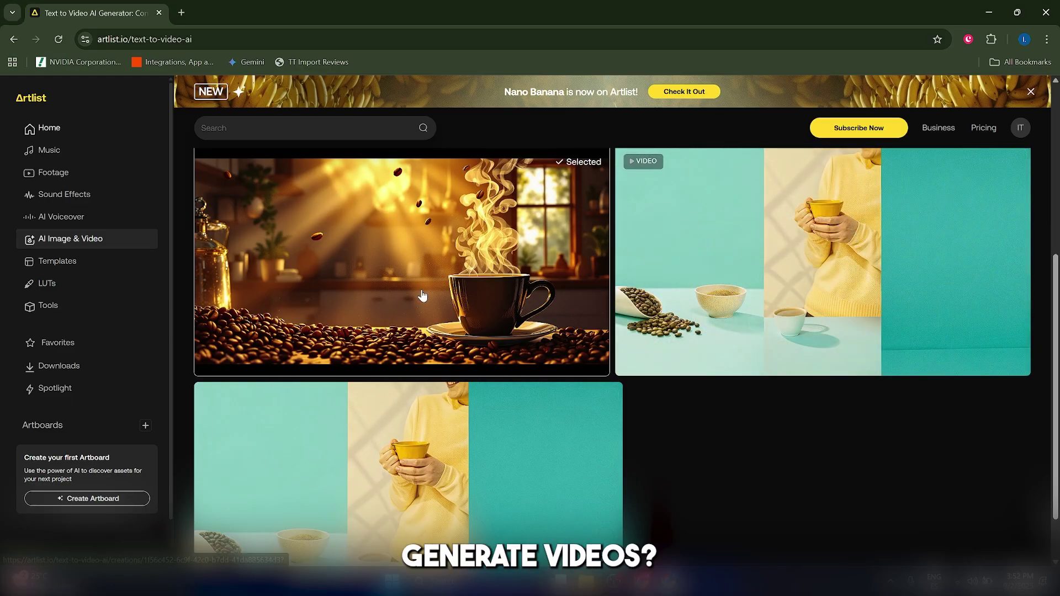
Go back home, reopen AI Image & Video, and browse styles like 3D Clay and Retro Glow.
left_click(67, 131)
scroll(589, 360, "down", 5)
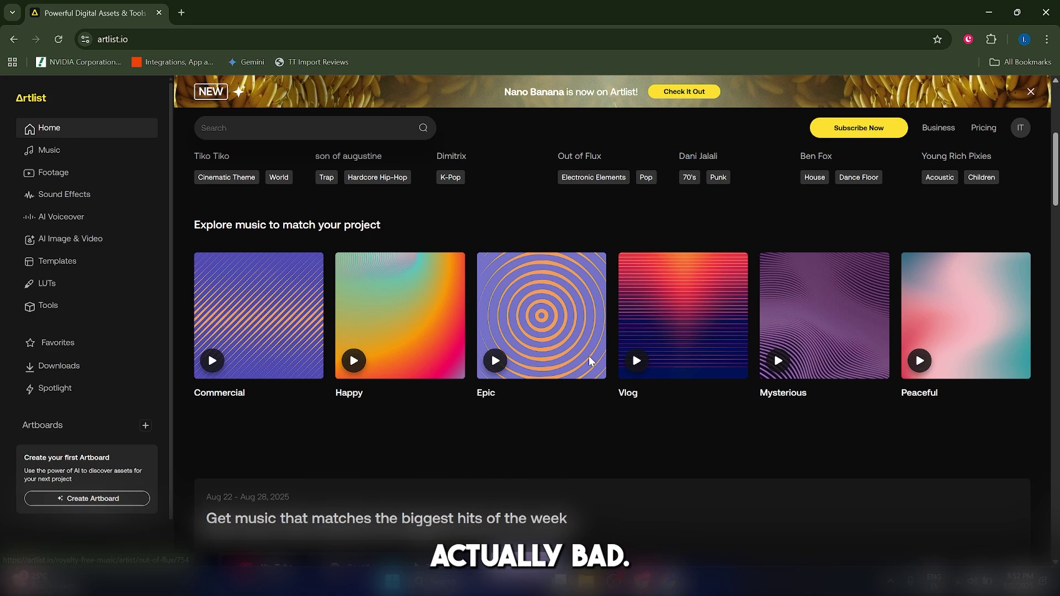
scroll(588, 355, "up", 5)
scroll(599, 364, "down", 3)
scroll(604, 362, "up", 3)
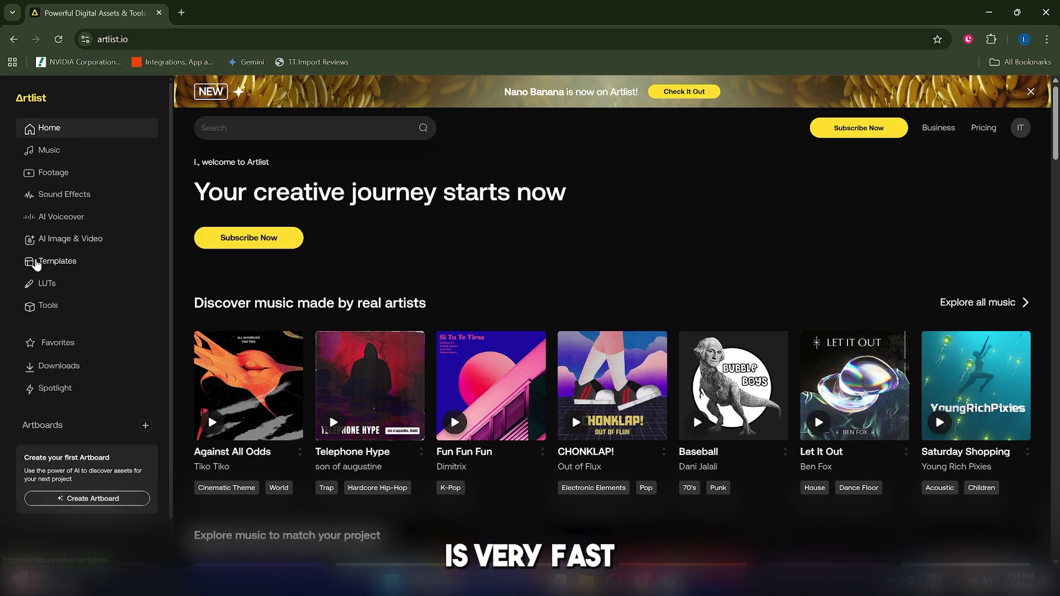
left_click(51, 243)
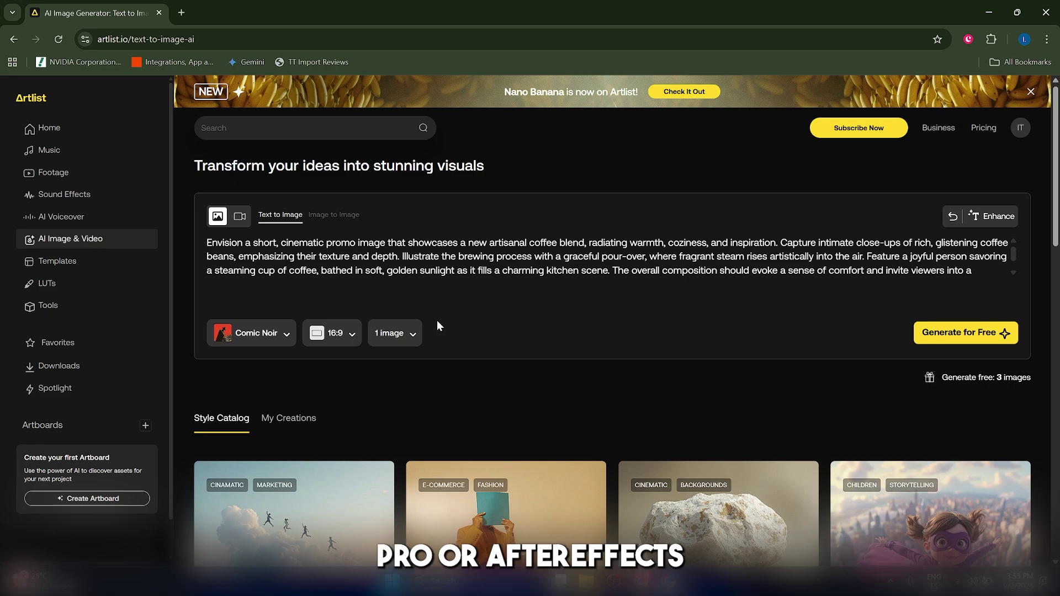
scroll(445, 331, "down", 10)
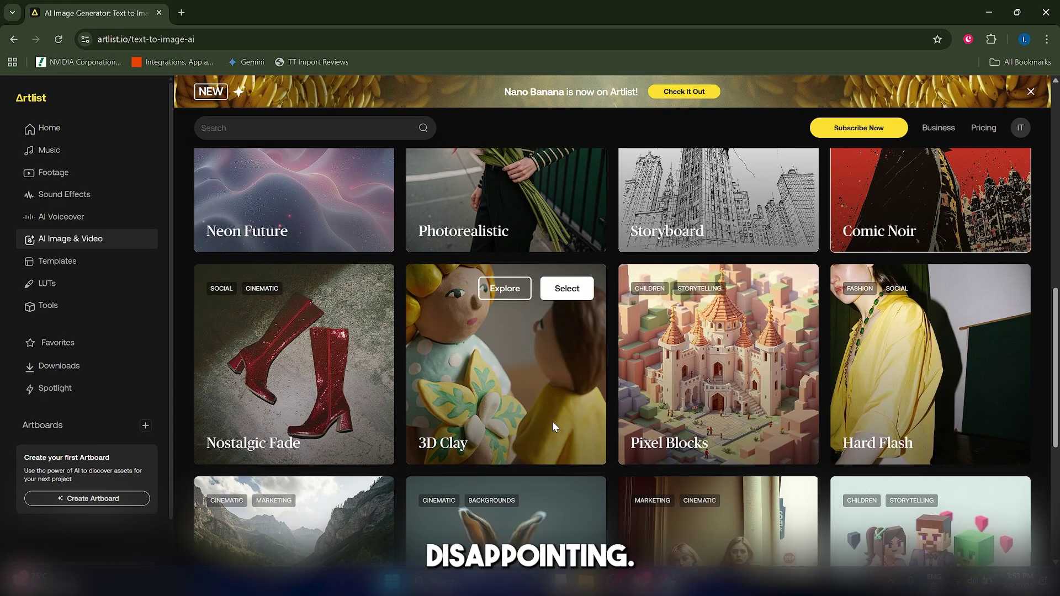
scroll(552, 422, "down", 6)
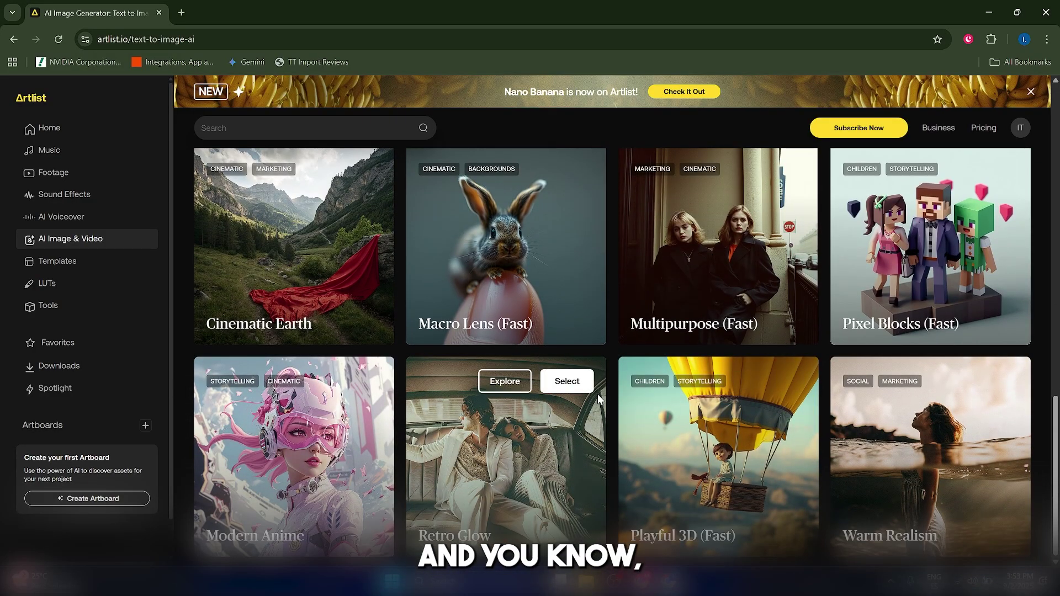
scroll(602, 400, "up", 15)
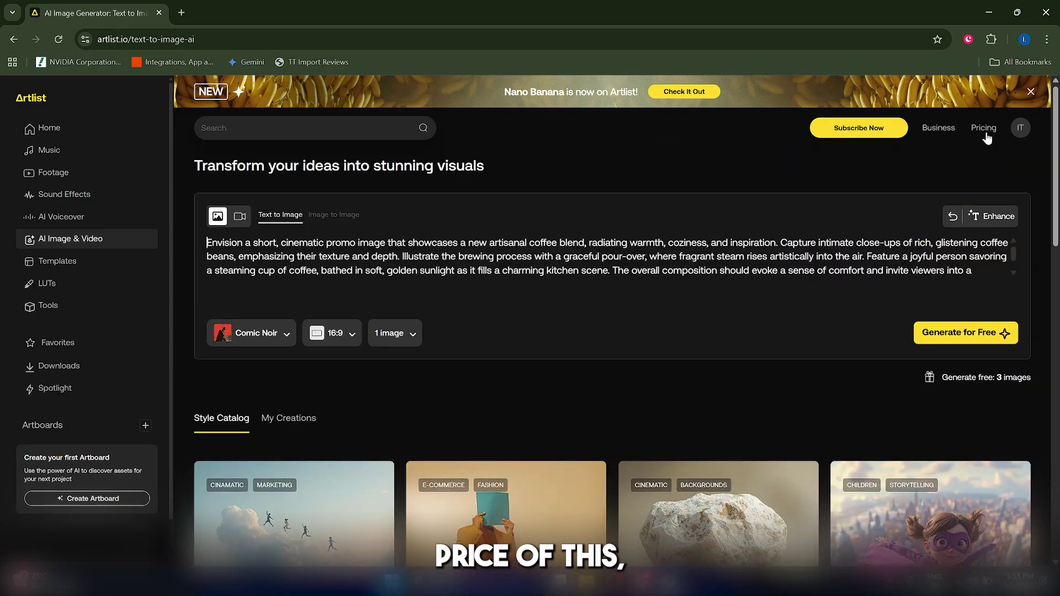
left_click(985, 133)
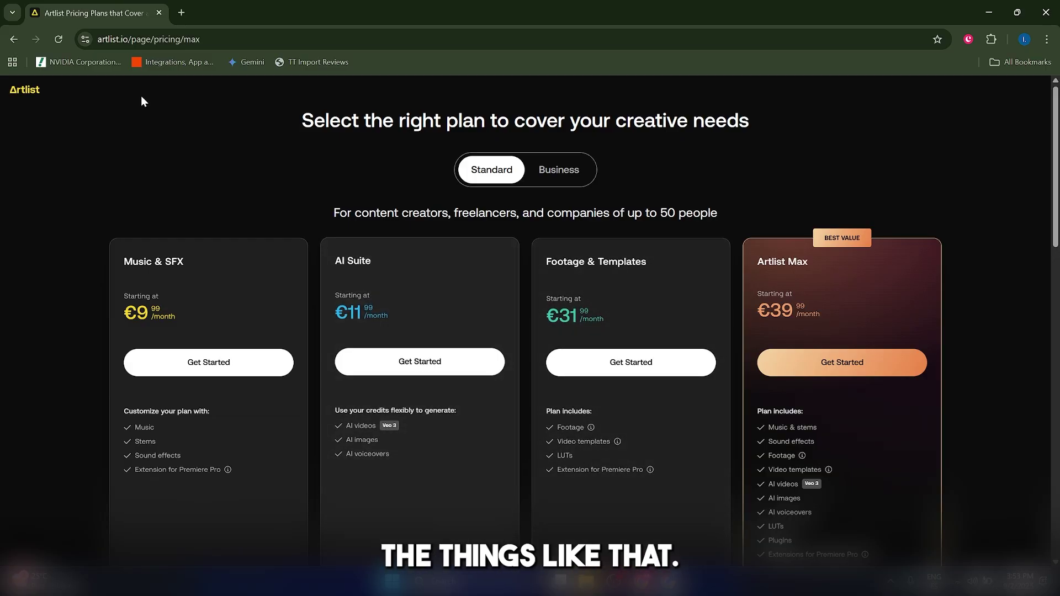
left_click(14, 38)
scroll(607, 351, "down", 8)
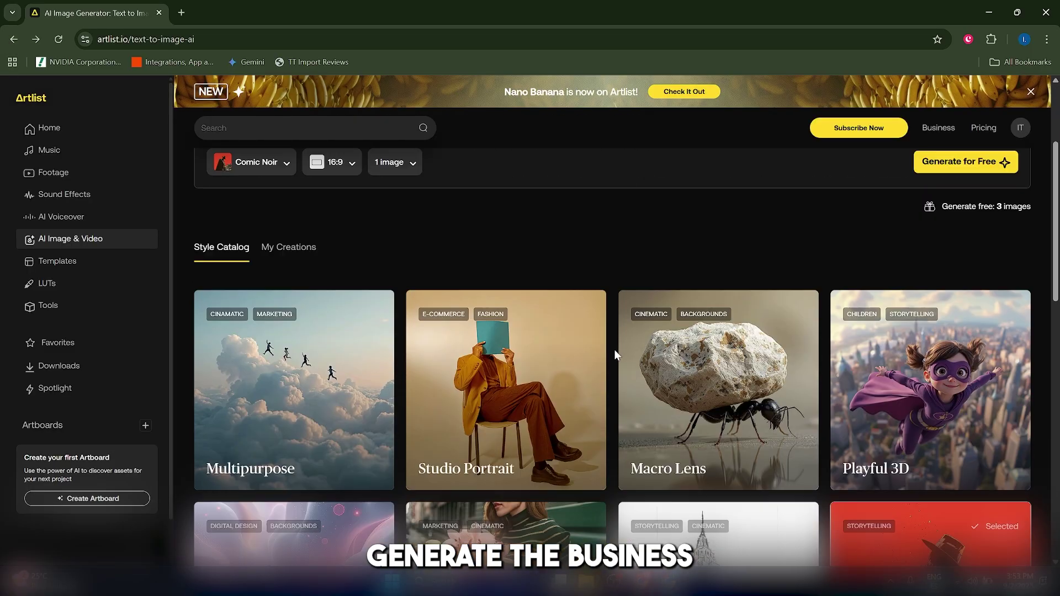
scroll(1038, 361, "down", 10)
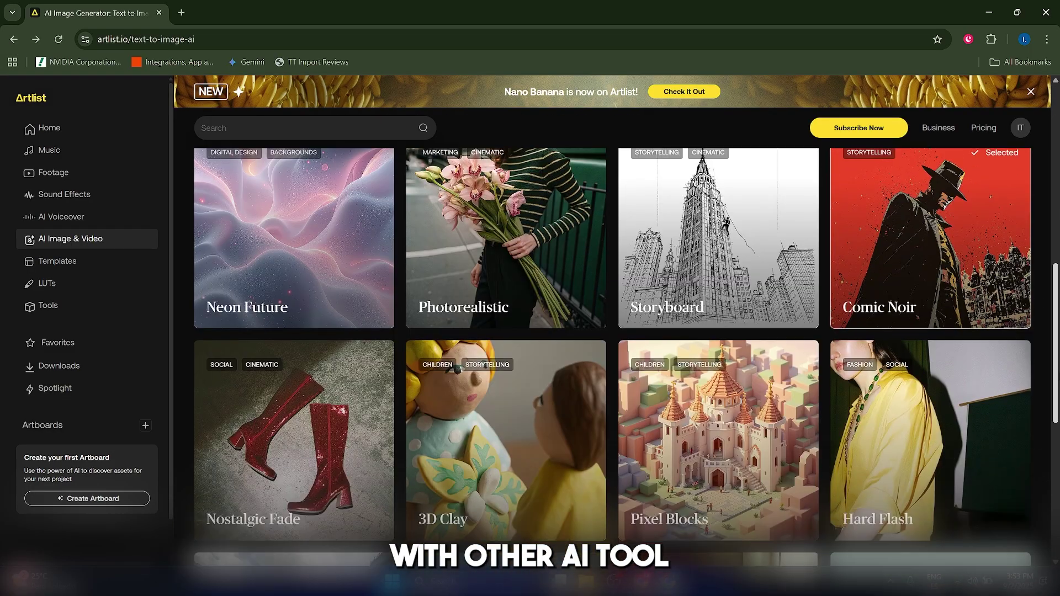
scroll(560, 327, "up", 15)
scroll(560, 327, "down", 4)
scroll(560, 327, "up", 6)
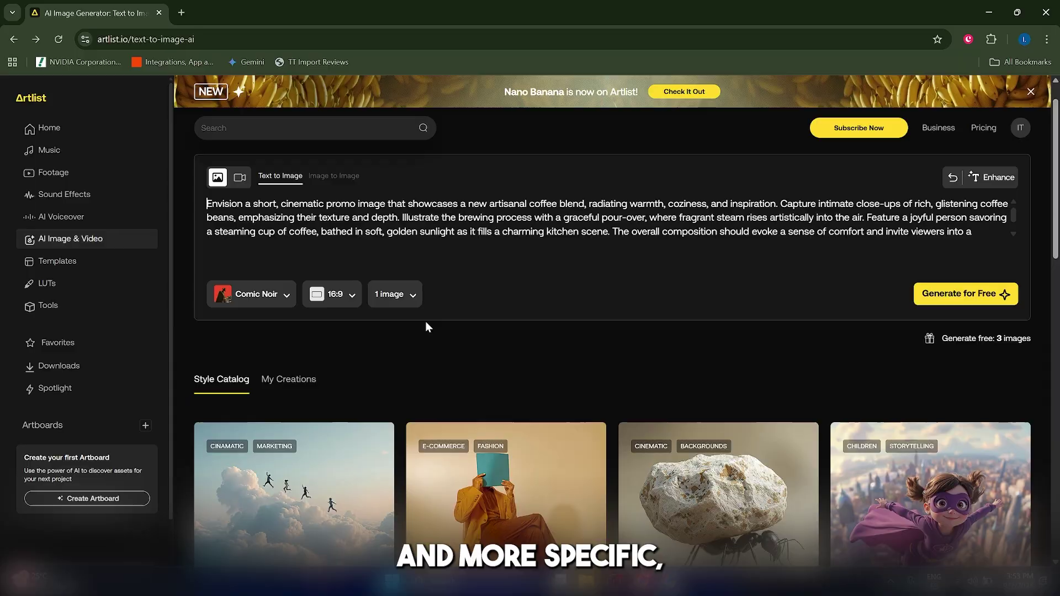
Switch to Text to Video and check the models, keeping Lite Model, 5 sec, 720p.
left_click(239, 215)
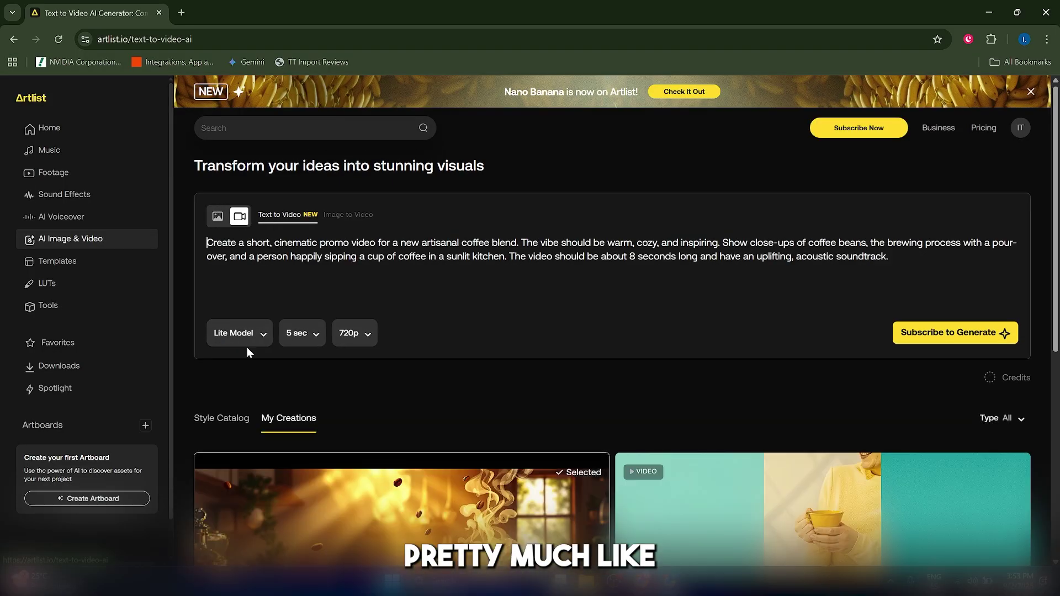
left_click(238, 333)
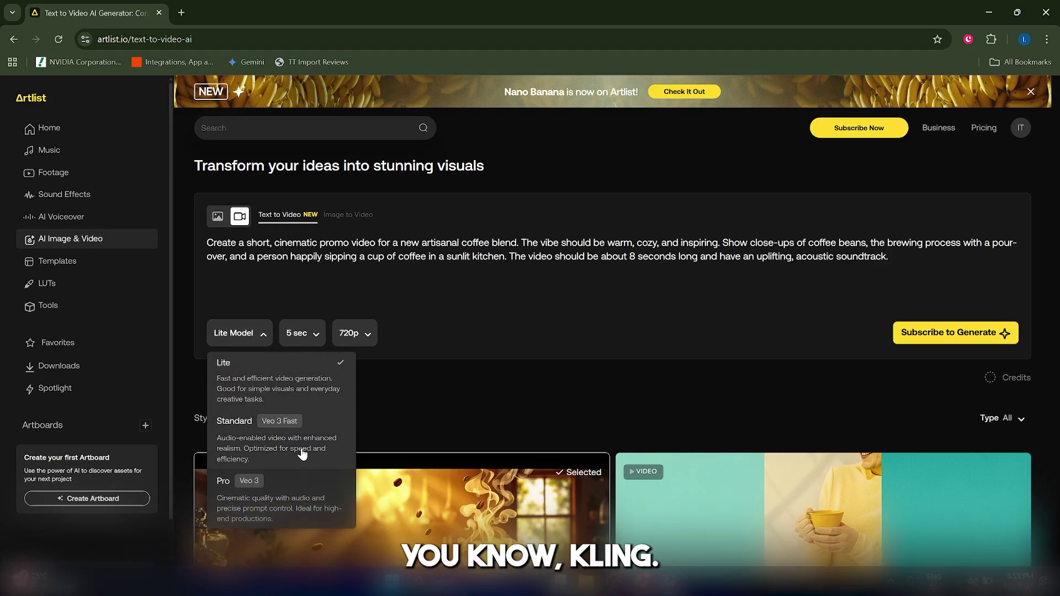
left_click(451, 400)
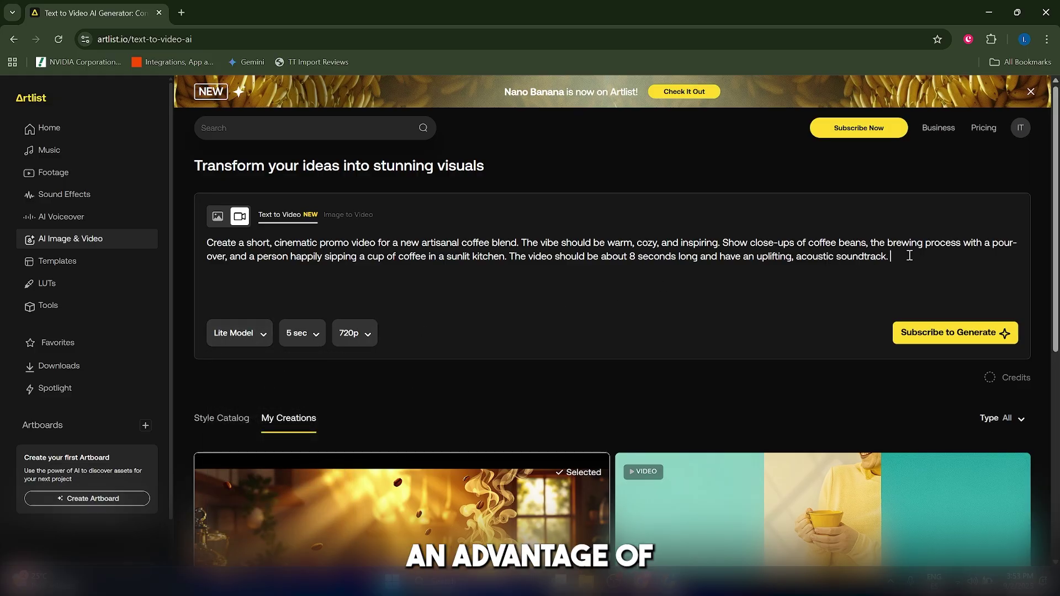
triple_click(503, 260)
left_click(503, 284)
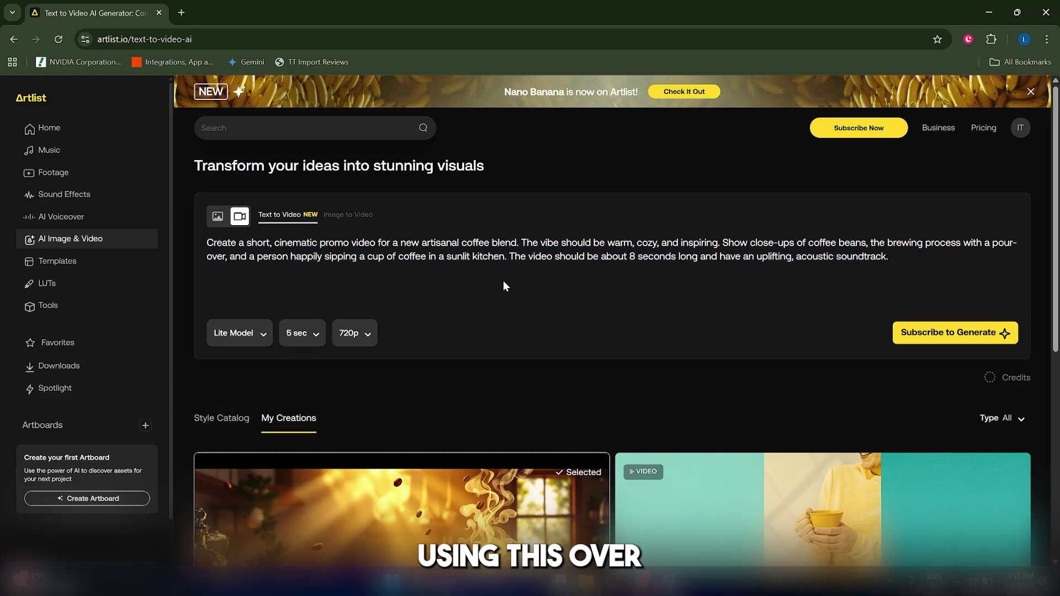